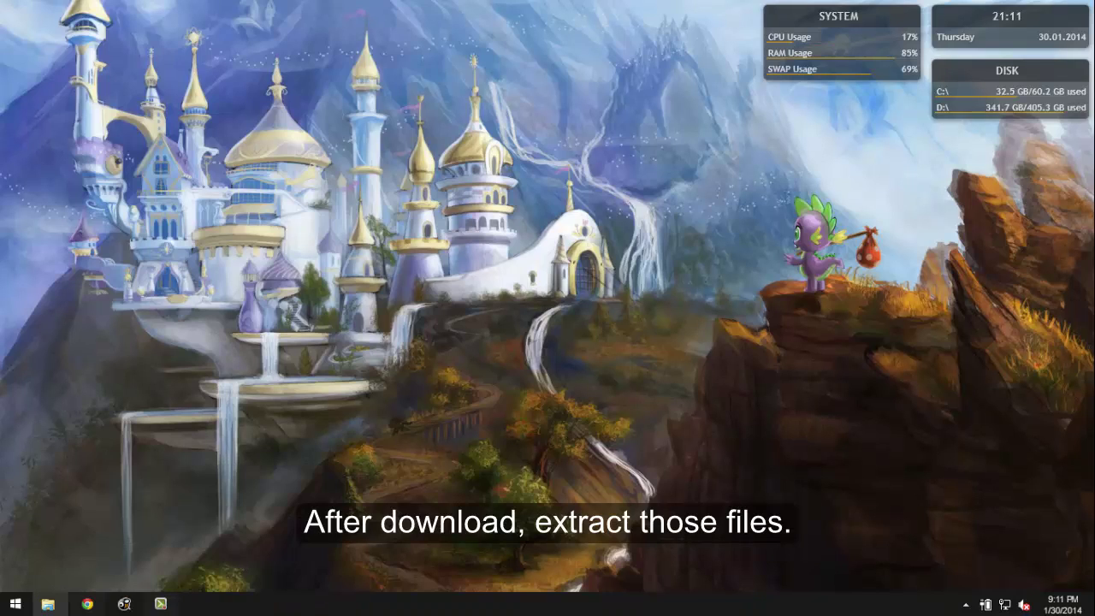
View the extracted VERSION 2.75 beta2 M1 driver folder and the Creative X-FI MB 2012 Integrado Gamespirit folder.
mouse_move(47, 604)
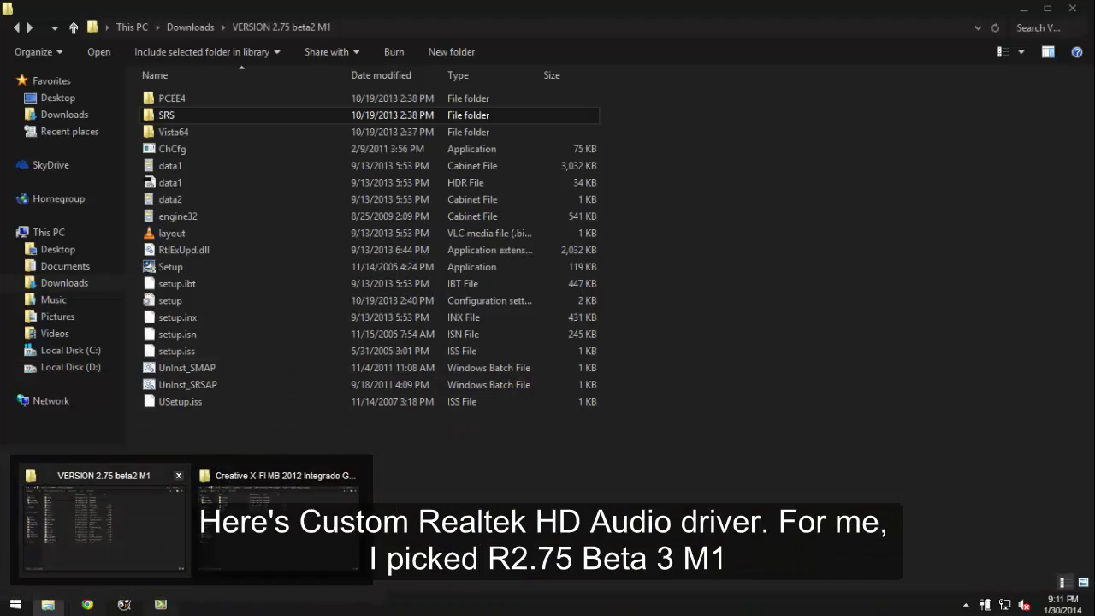
left_click(102, 521)
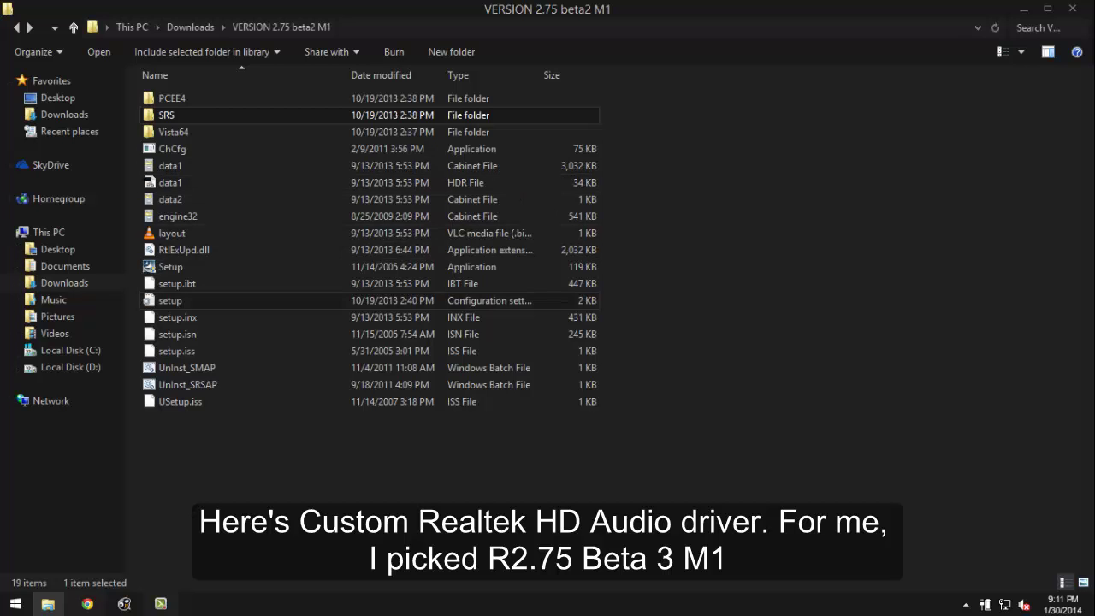
key("super+d")
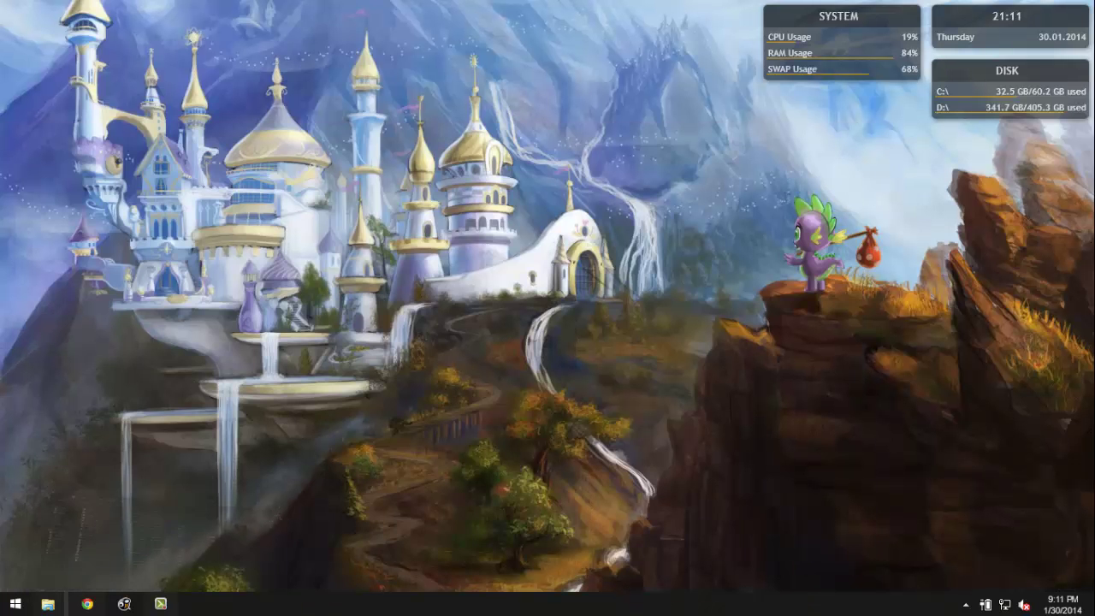
mouse_move(49, 604)
left_click(274, 513)
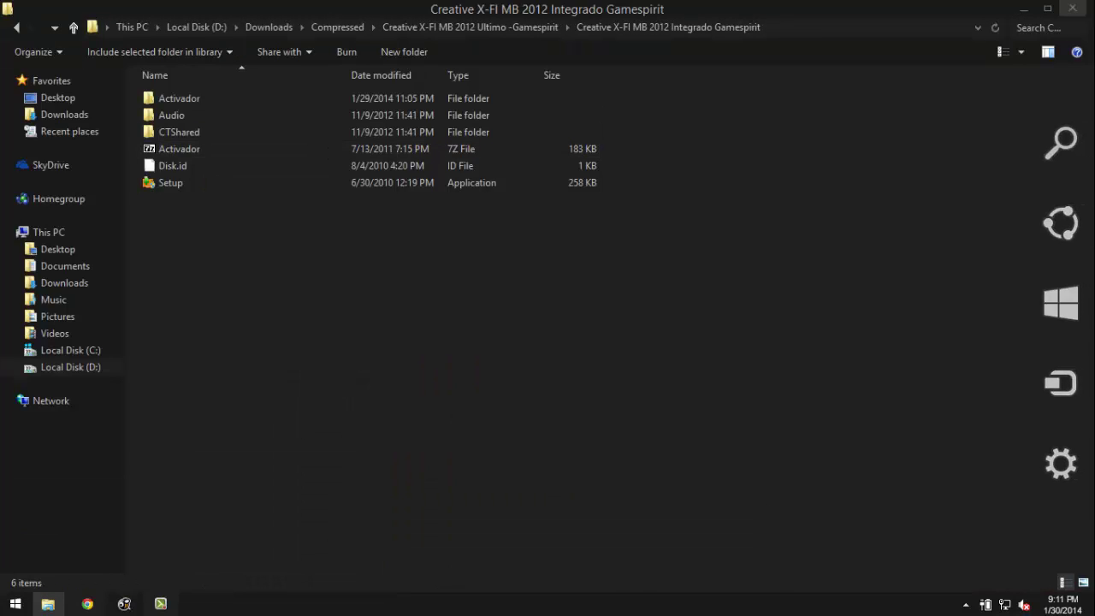
left_click(1094, 612)
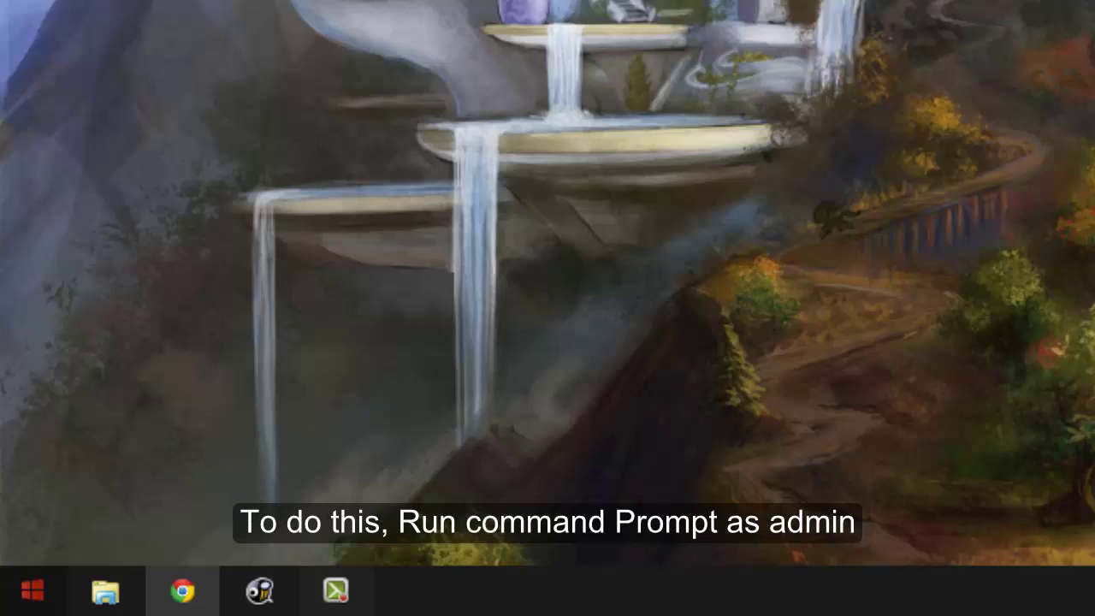
Open Command Prompt with administrator rights.
key("super+x")
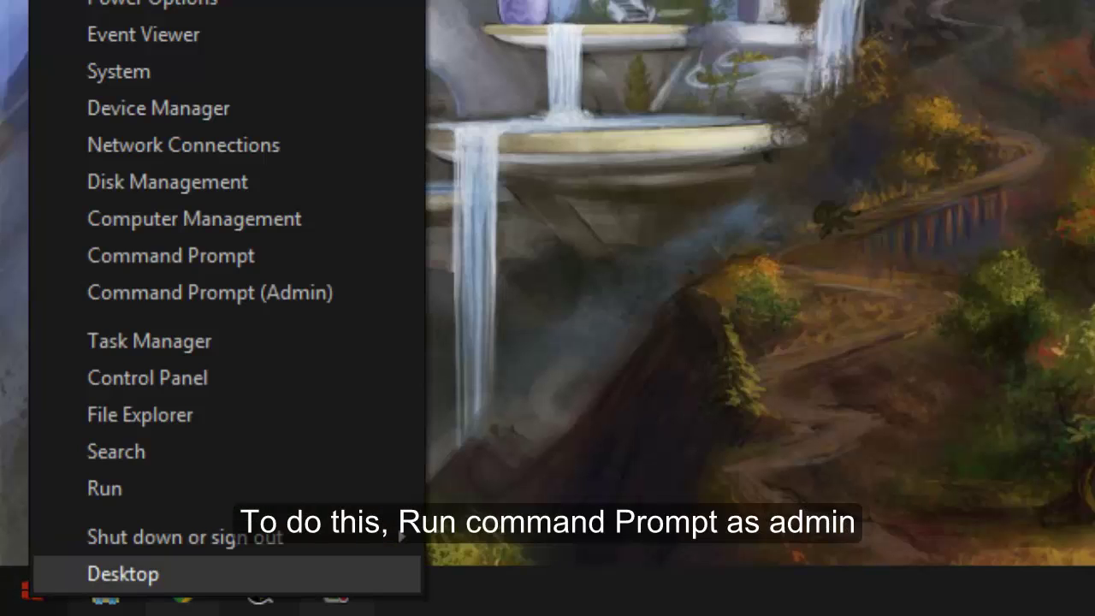
key("Up")
key("Up")
key("Return")
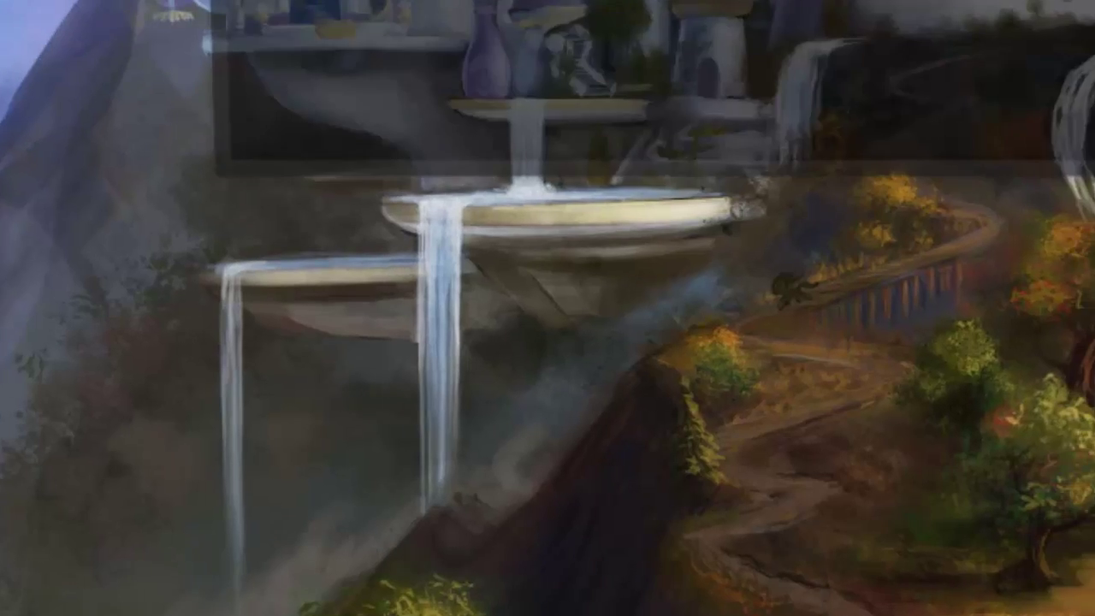
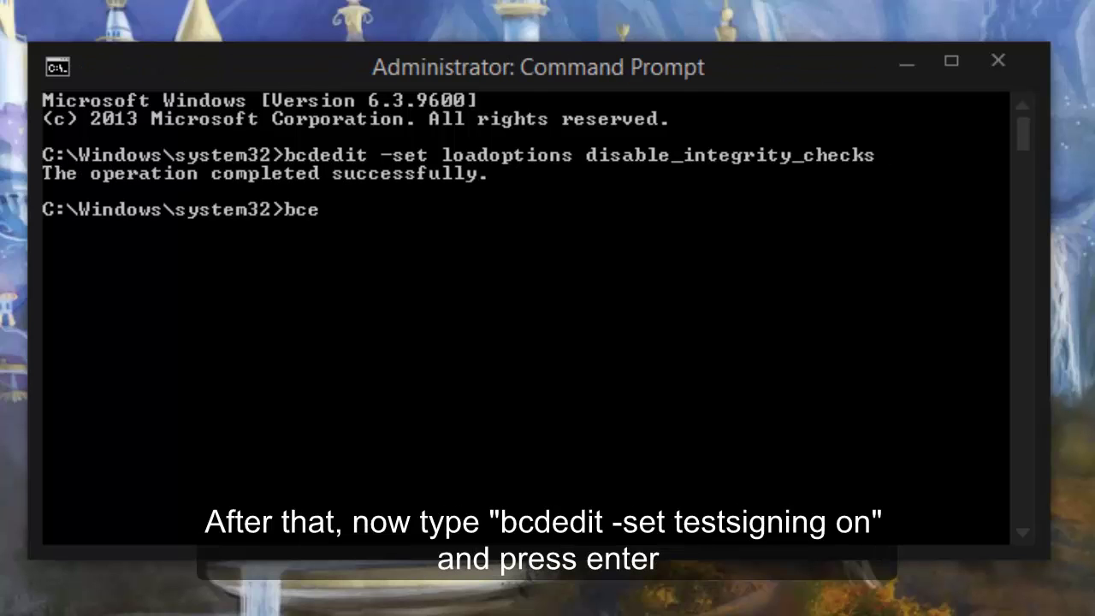
Enable test signing by running the command "bcdedit -set testsigning on".
type("dedi")
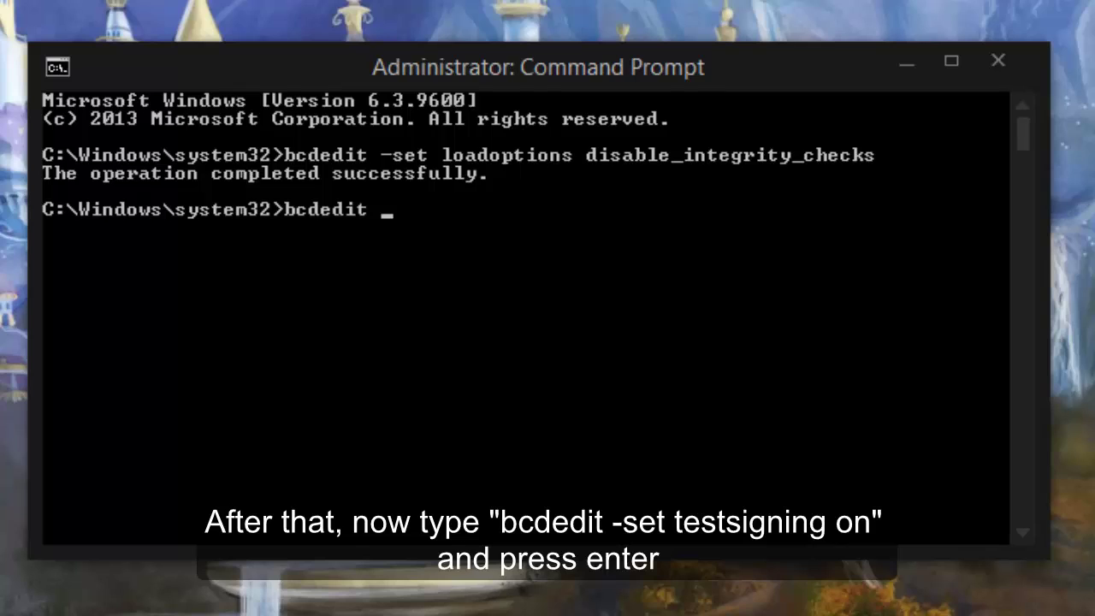
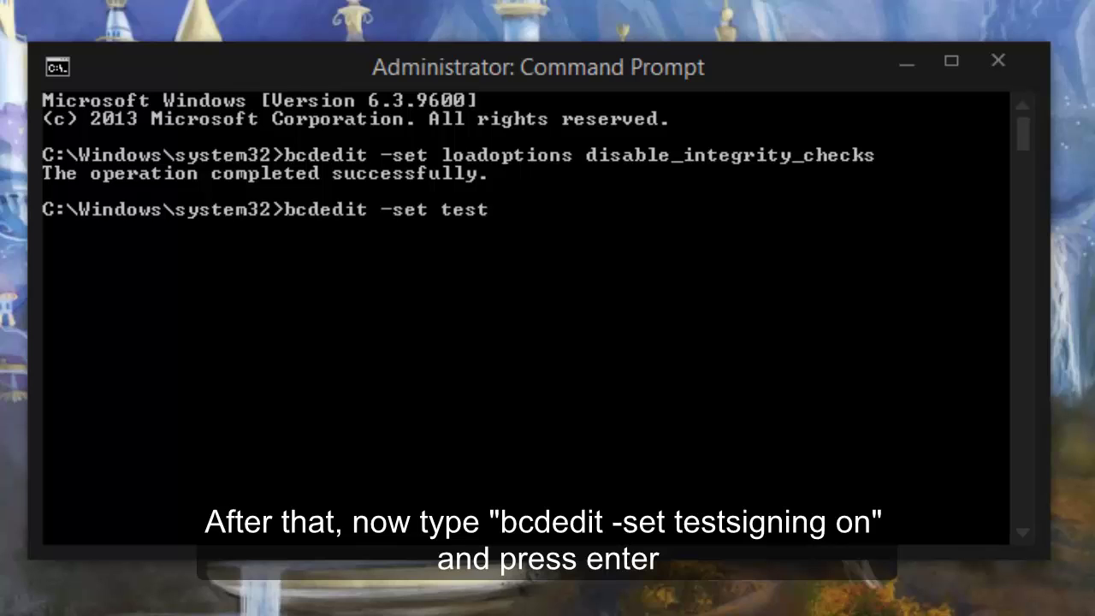
type("t -set testsigning on")
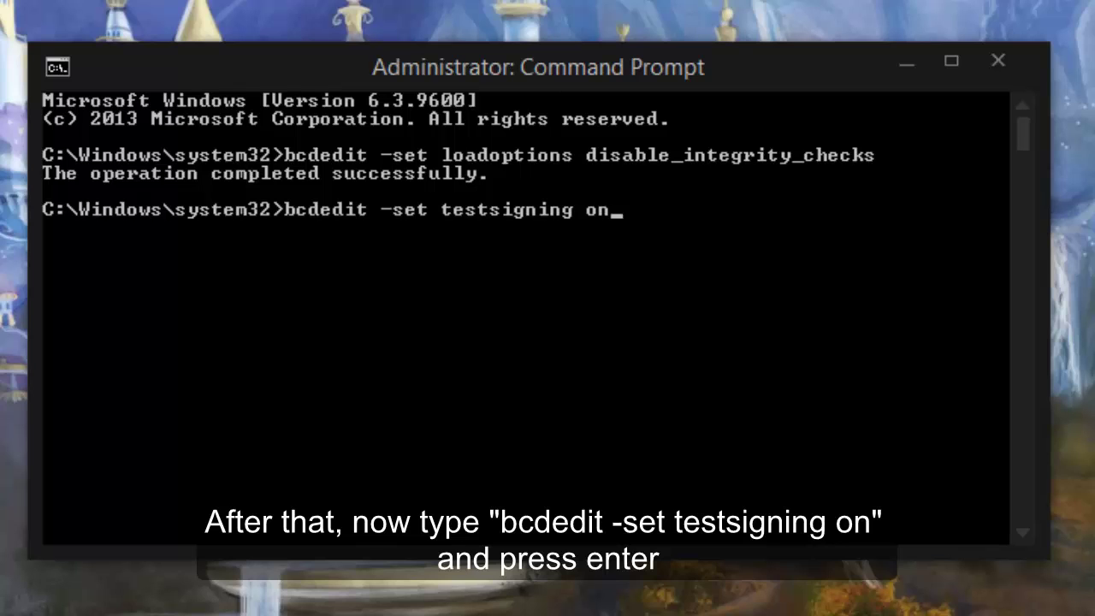
key("Return")
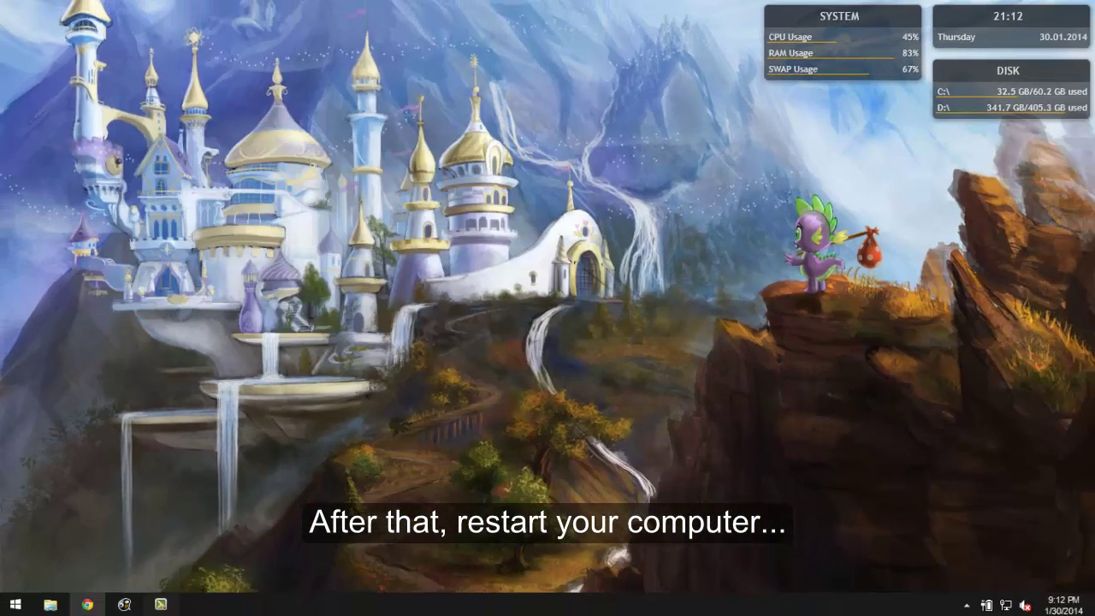
Restart the computer to apply the boot configuration changes.
mouse_move(1091, 470)
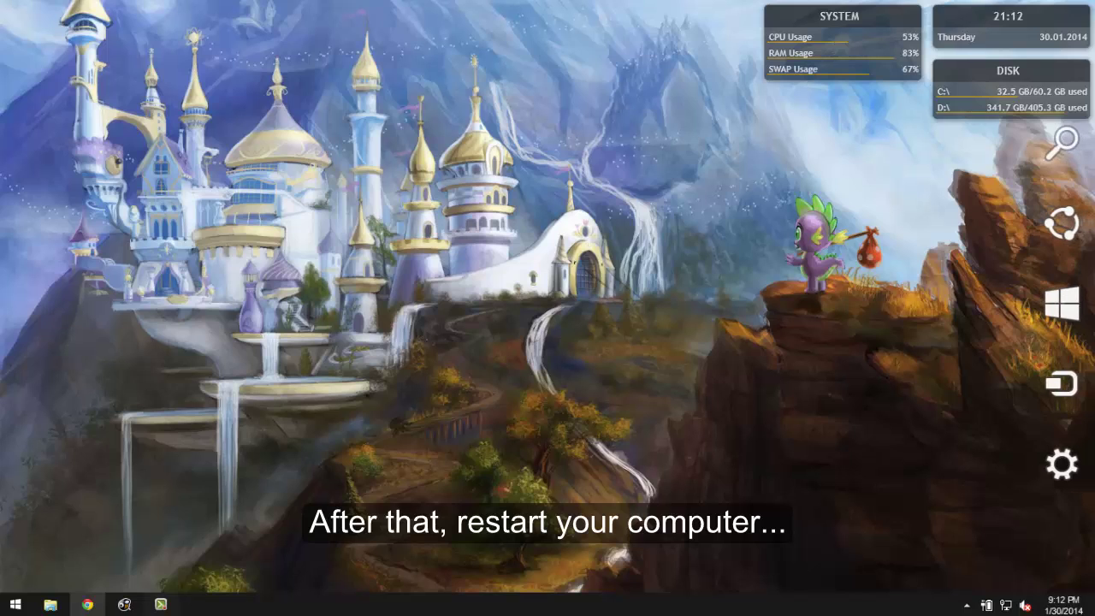
left_click(1062, 472)
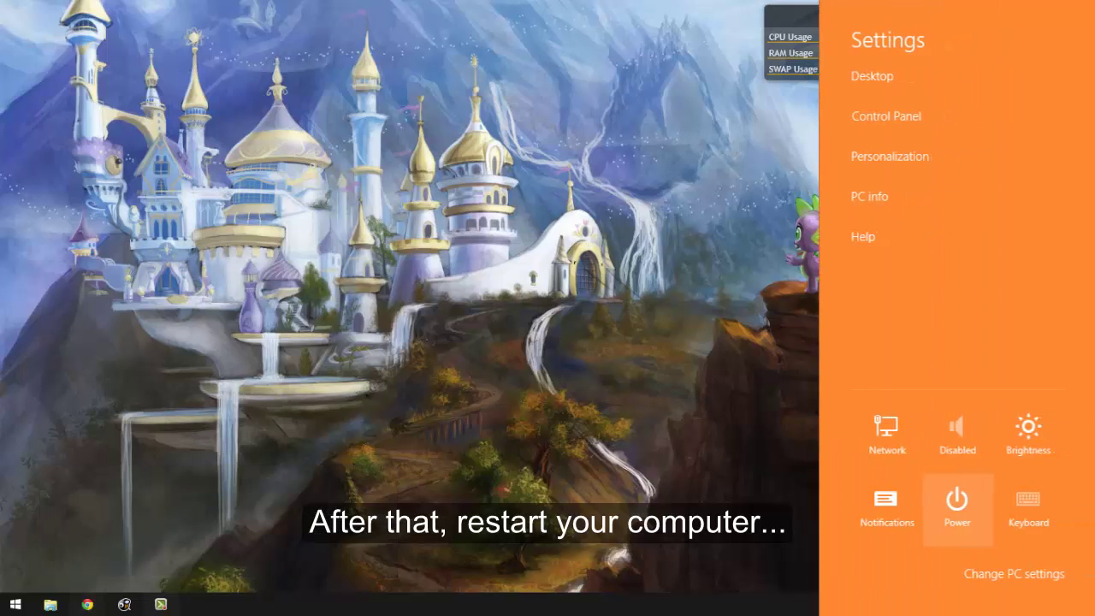
left_click(956, 504)
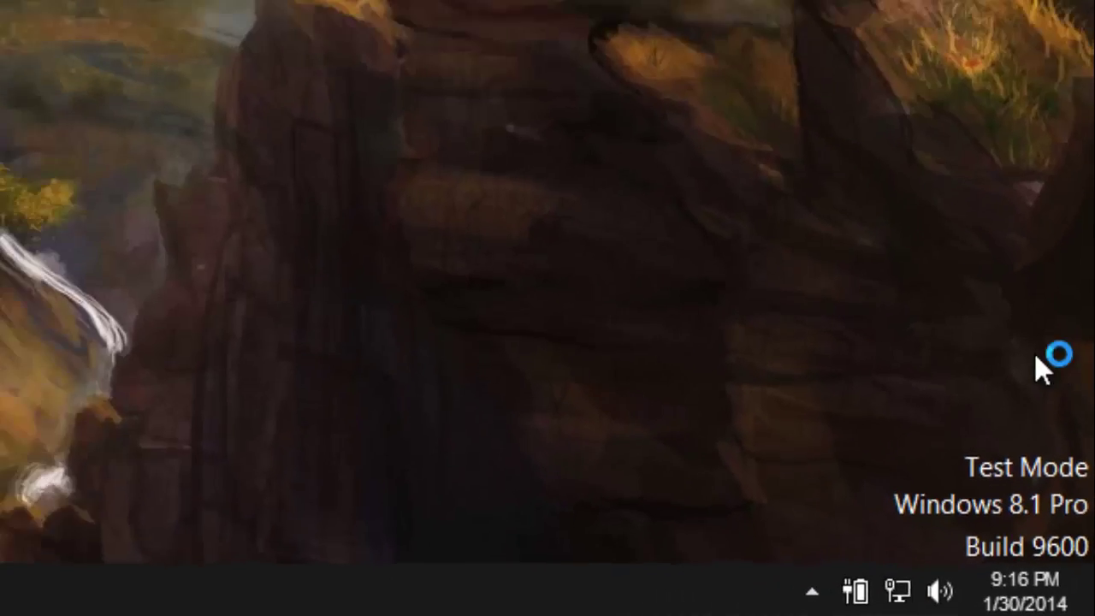
Run Setup from the VERSION 2.75 beta2 M1 folder and install the Realtek audio driver, allowing the unverified software and accepting the default SRS settings.
left_click(52, 604)
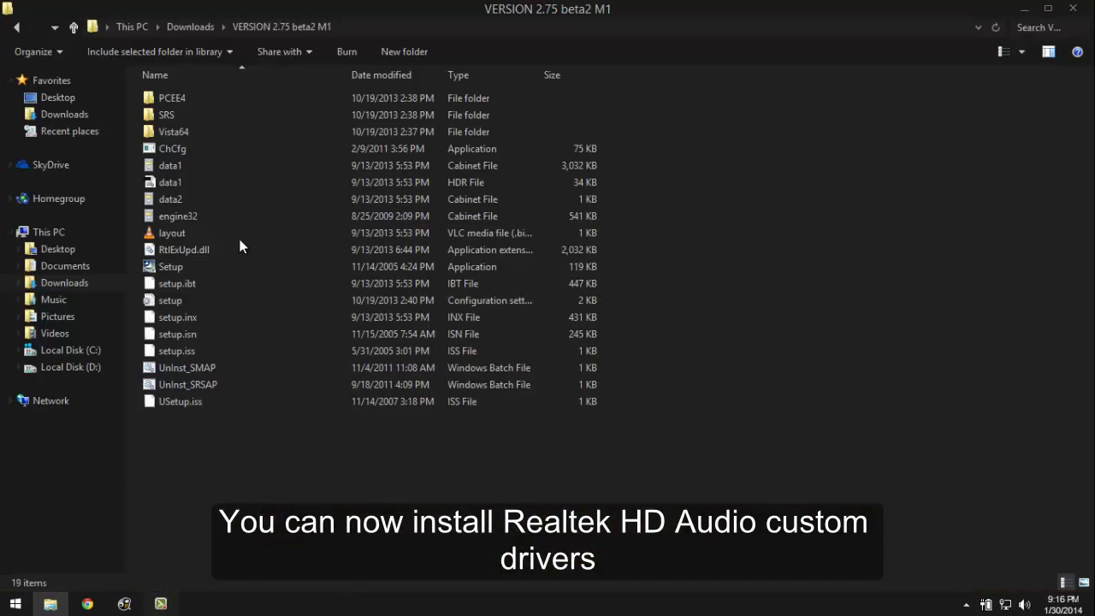
double_click(190, 268)
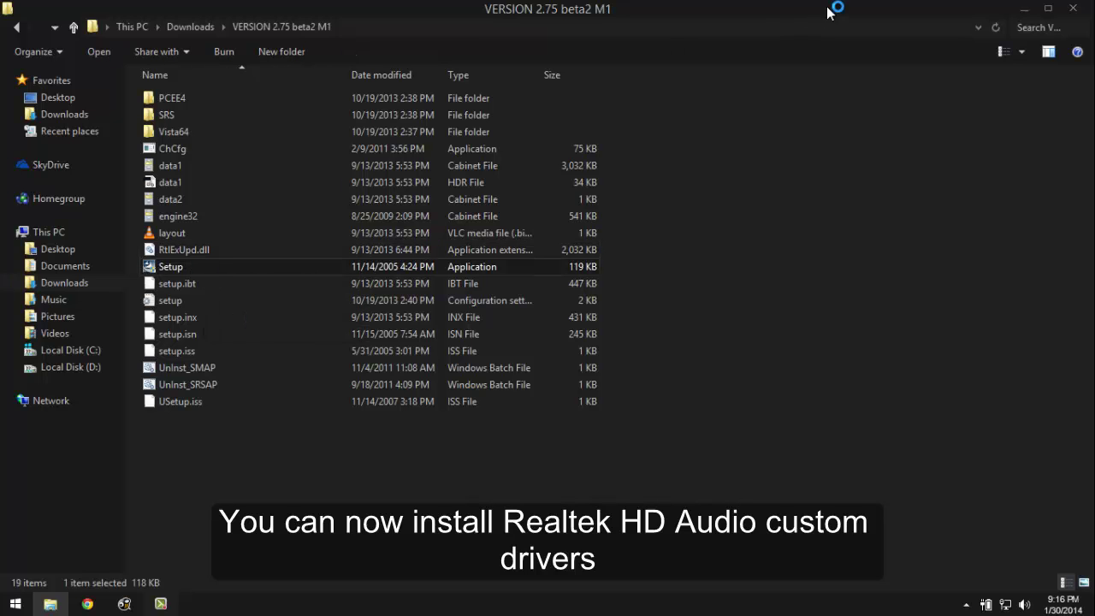
left_click(1024, 8)
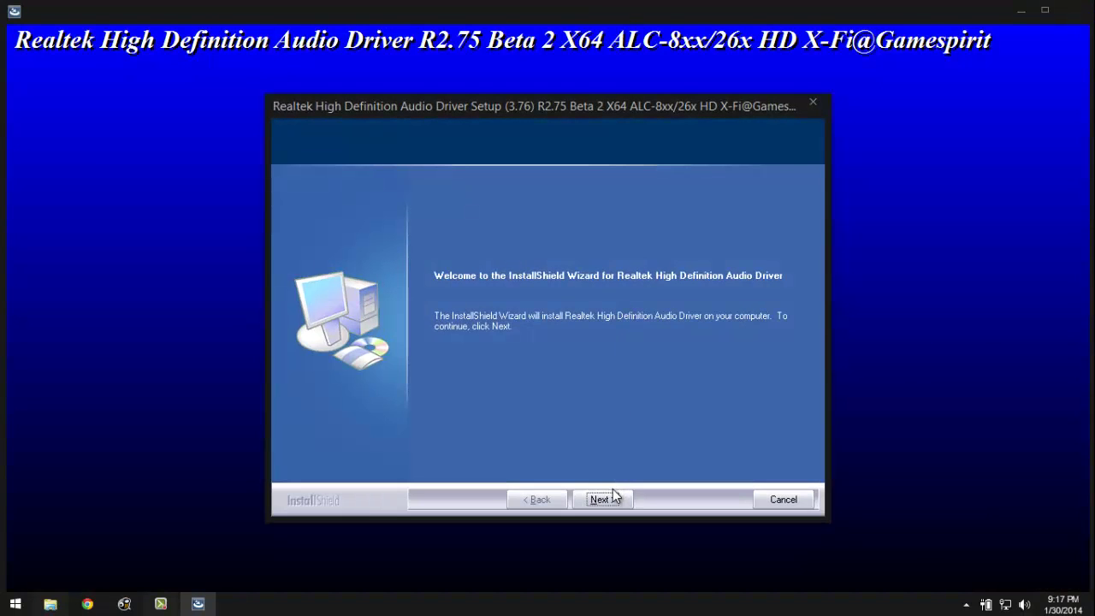
left_click(616, 500)
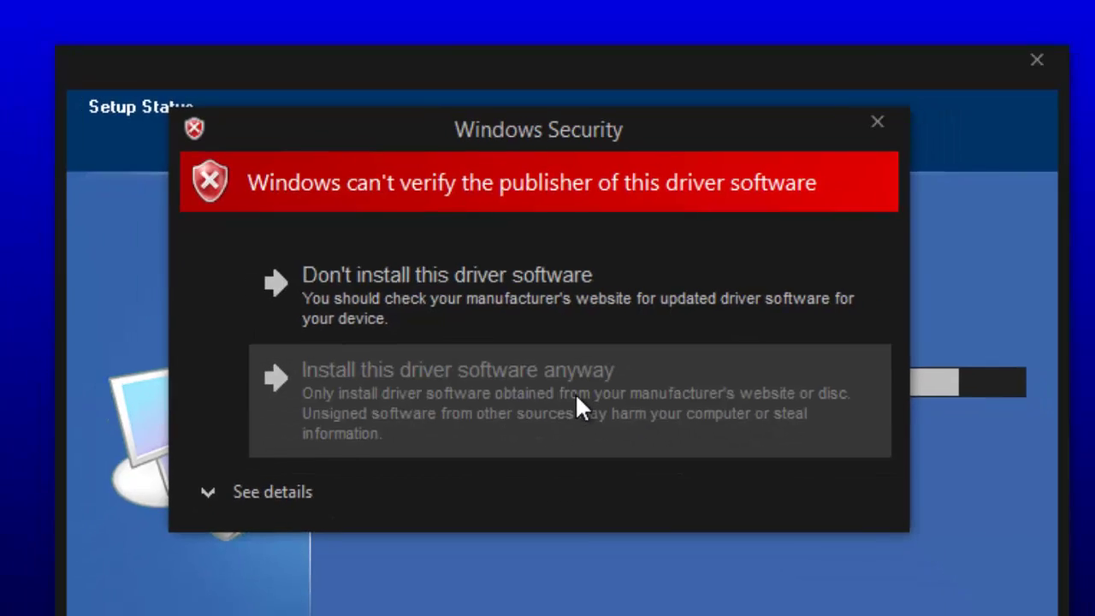
left_click(581, 425)
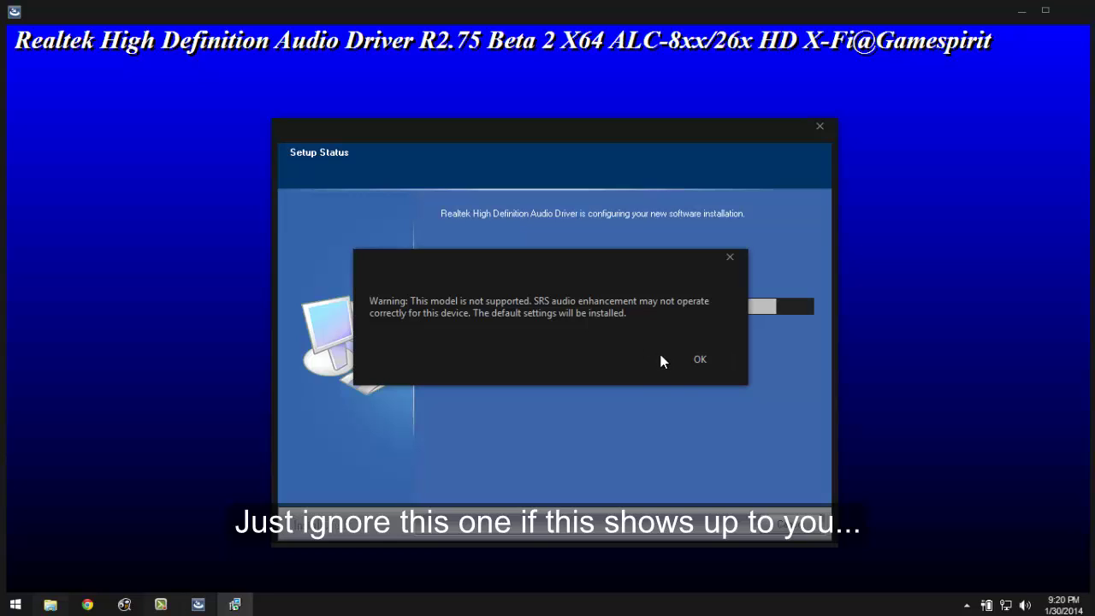
left_click(683, 361)
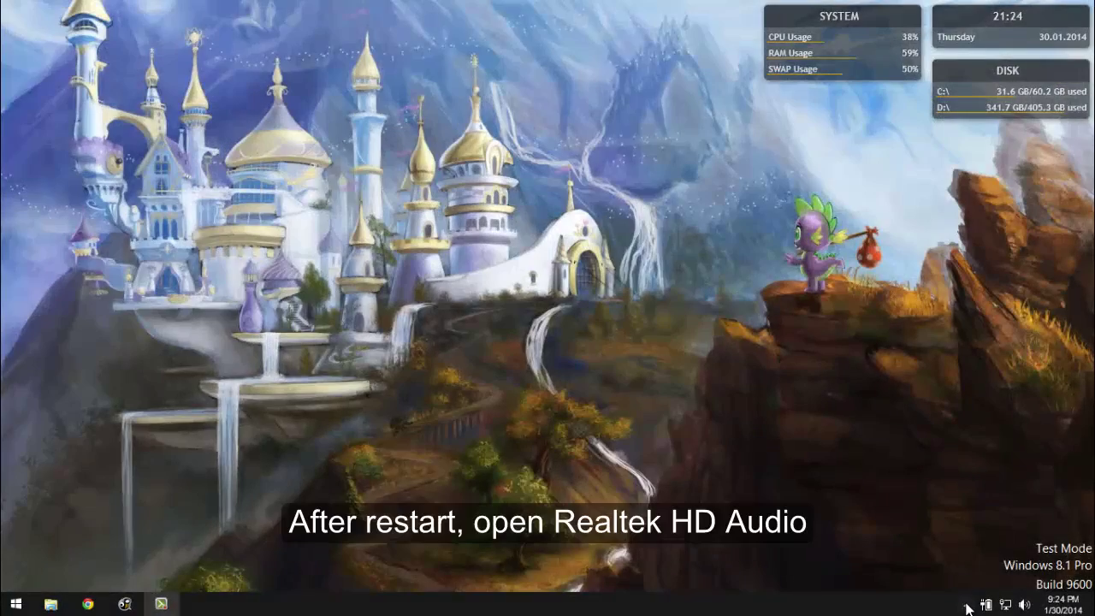
Open the Realtek audio manager and check the driver version and codec in its Information window.
left_click(967, 604)
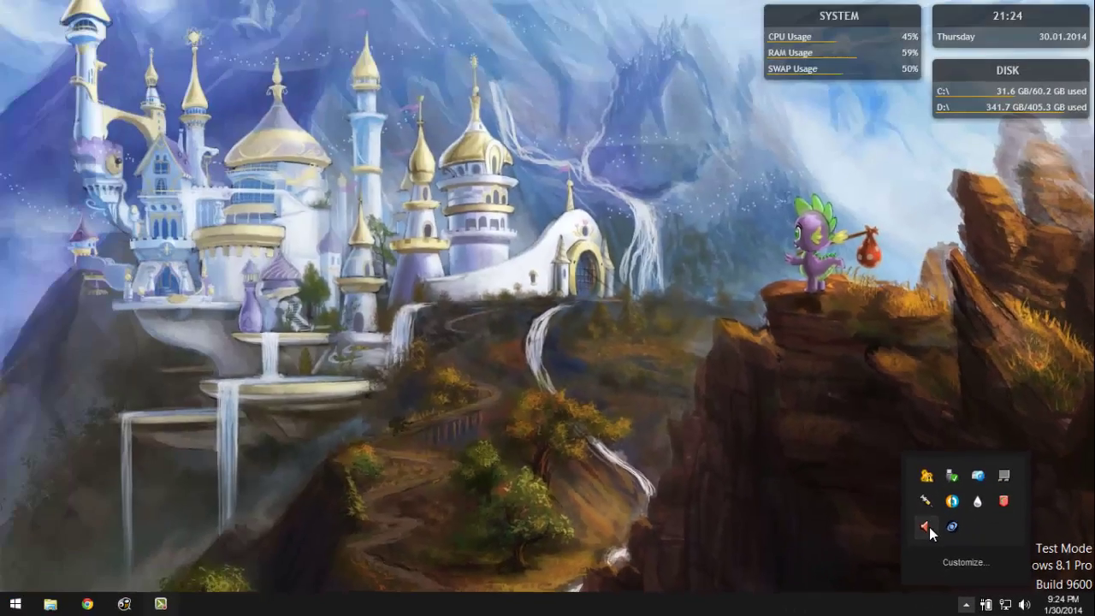
double_click(926, 527)
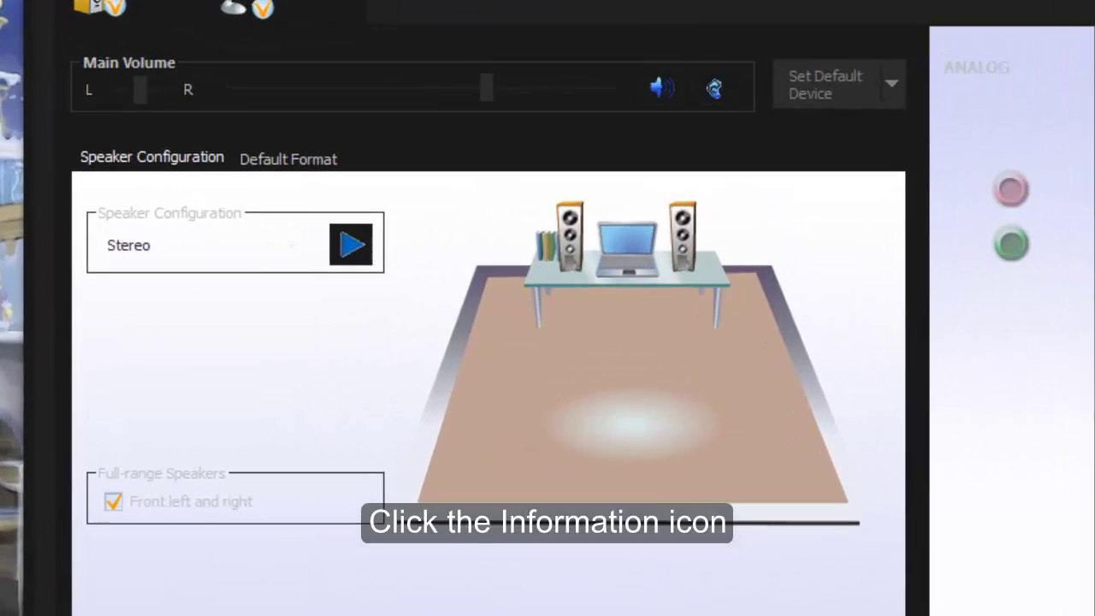
left_click(921, 551)
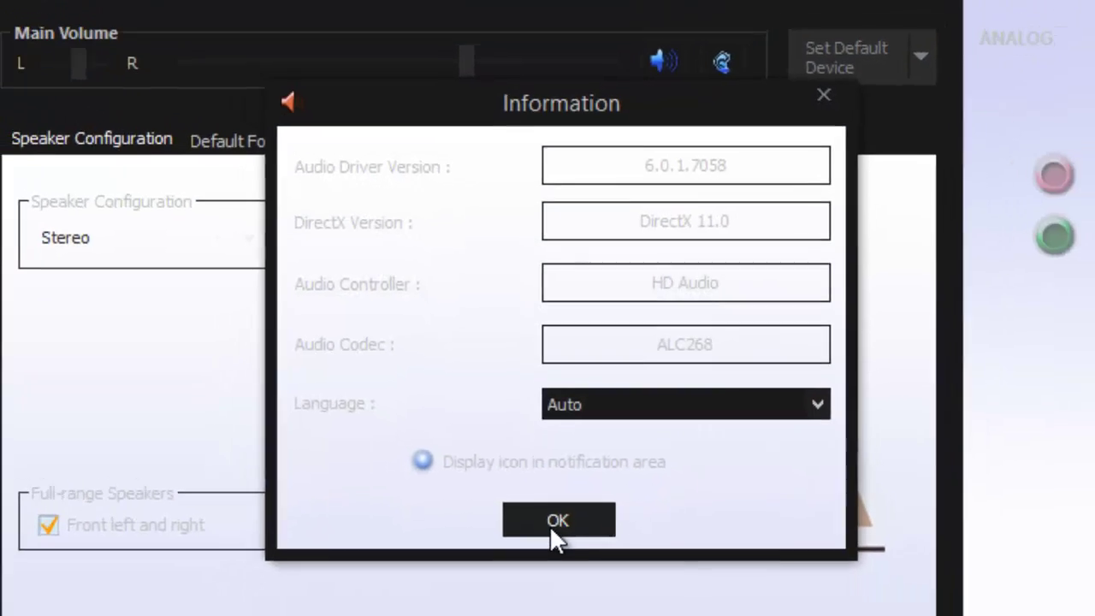
left_click(563, 565)
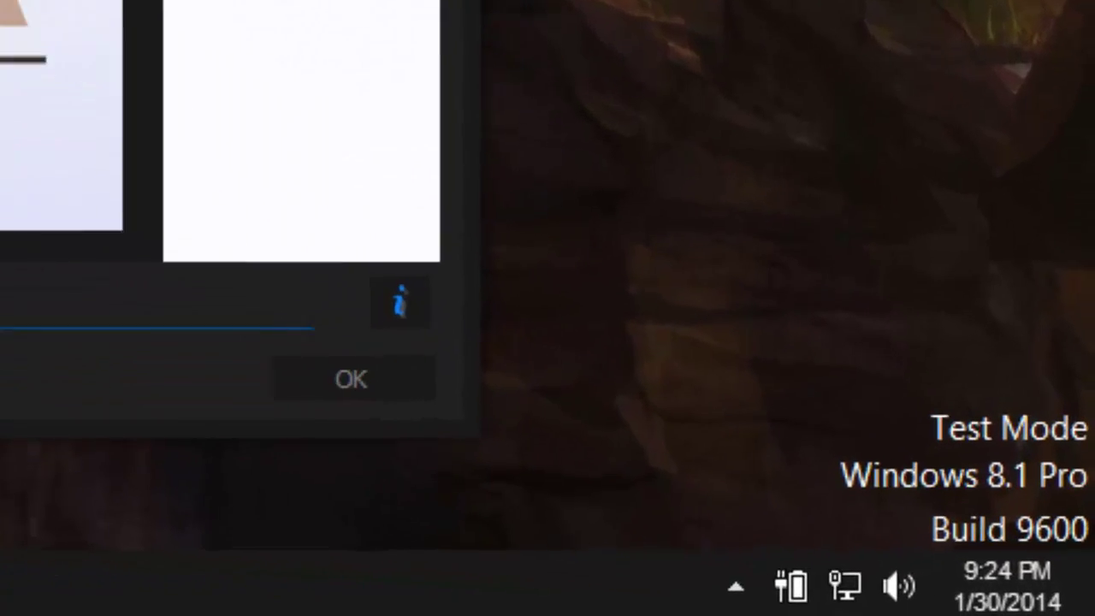
Open the properties of the default Speakers playback device in the Windows Sound settings.
right_click(1026, 606)
left_click(800, 355)
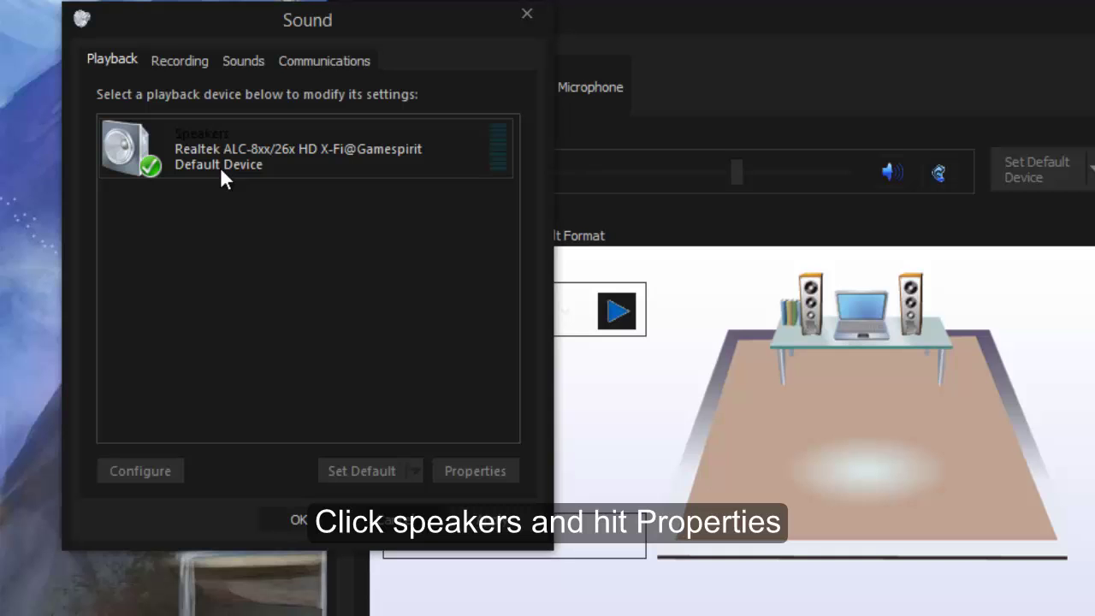
left_click(220, 167)
left_click(462, 470)
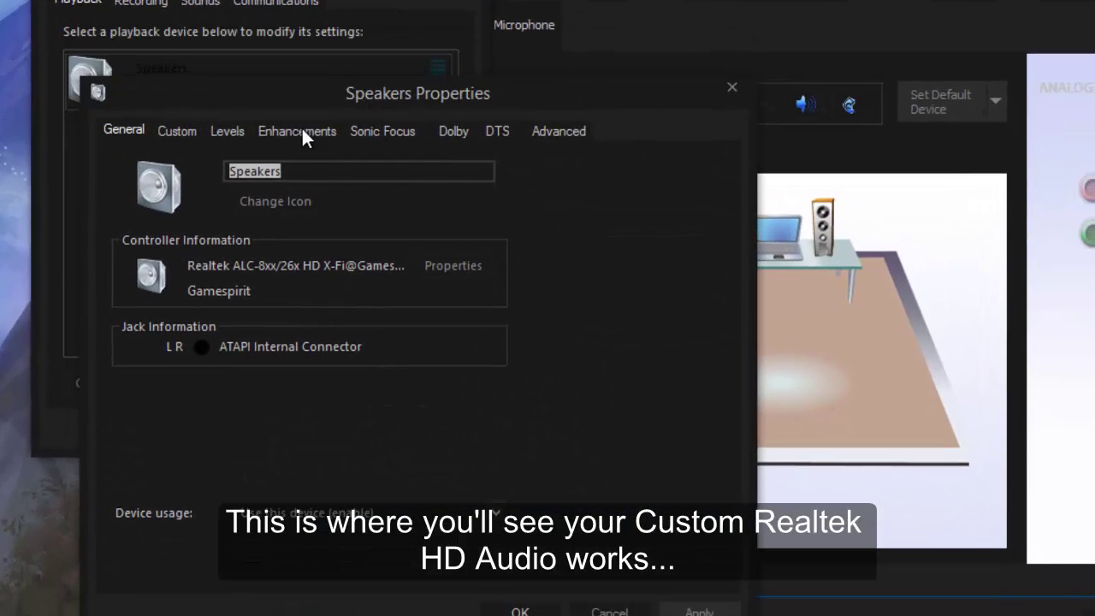
Enable Sonic Focus Processing for the speakers and select the music mode in Dolby Advanced Audio v2.
left_click(357, 136)
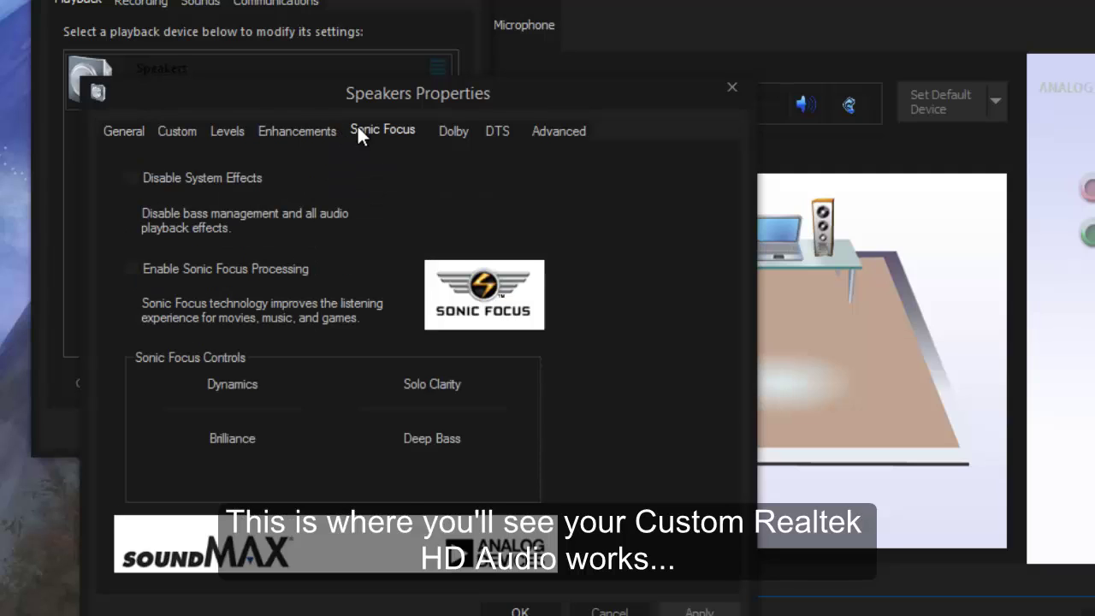
left_click(189, 268)
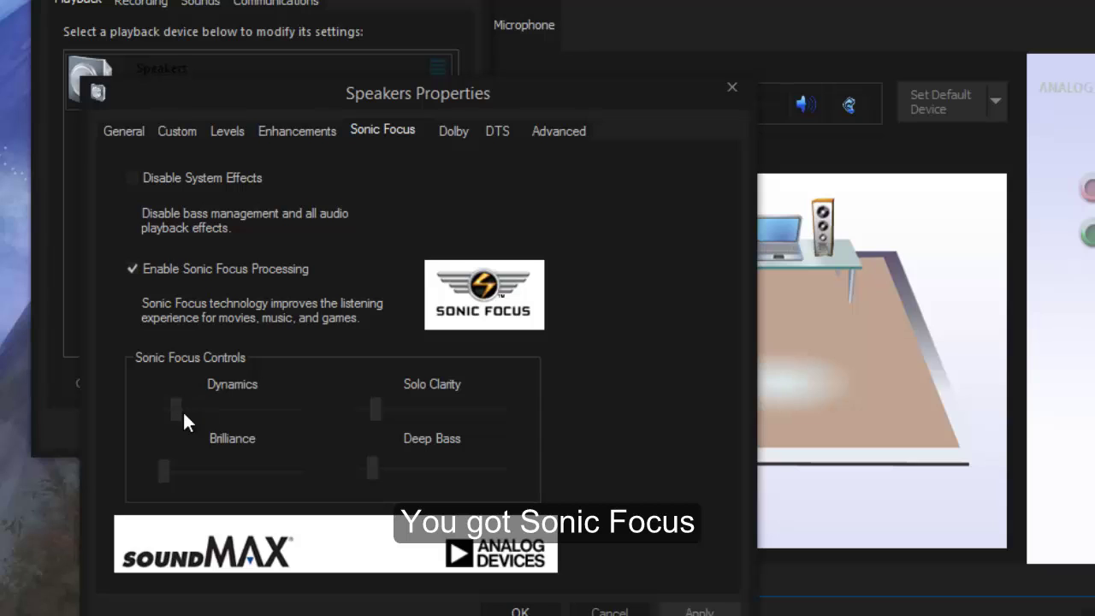
left_click(456, 131)
left_click(417, 340)
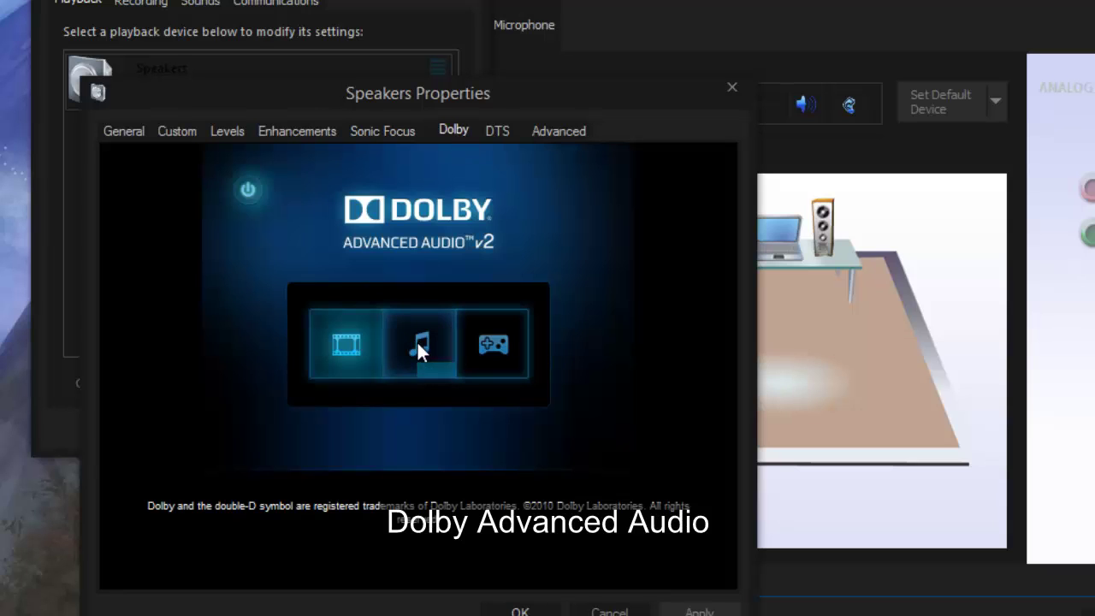
Choose the DTS Music profile for the speakers and confirm the speaker properties.
left_click(497, 131)
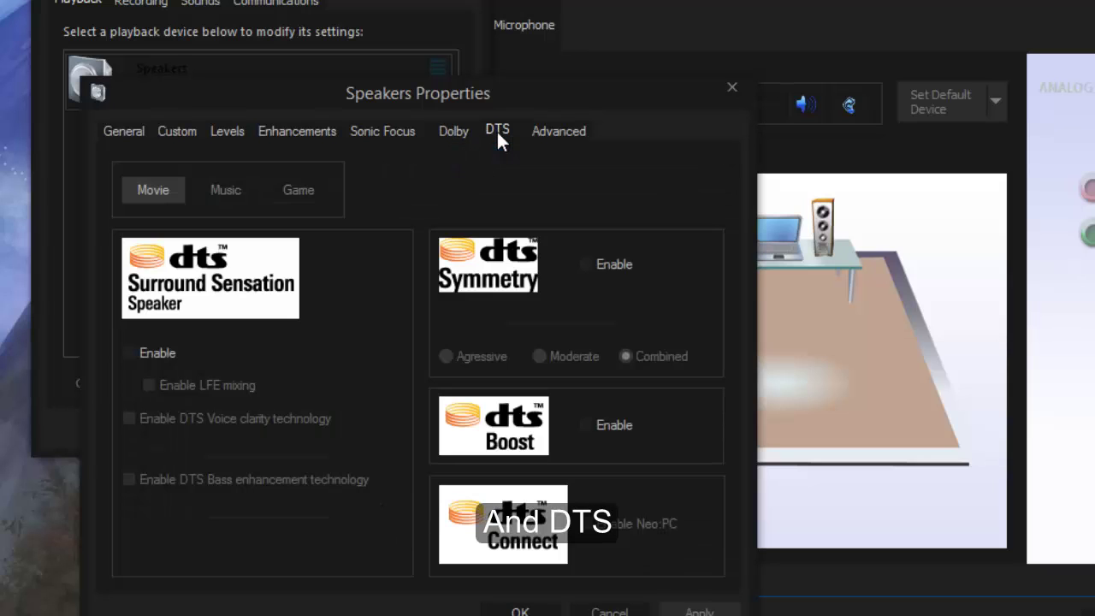
left_click(233, 185)
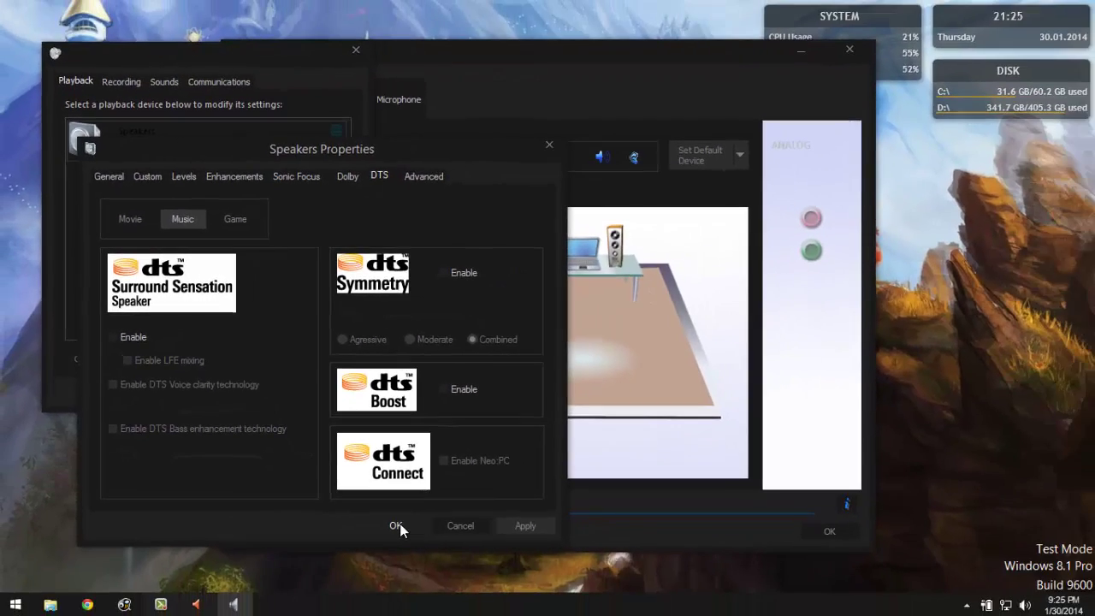
left_click(396, 526)
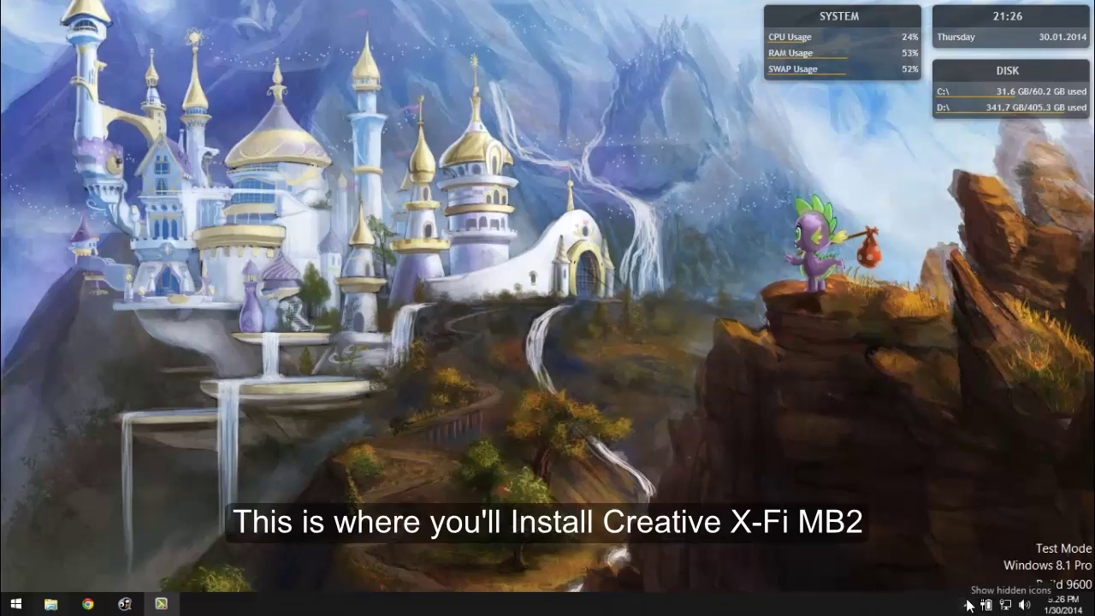
Disable all avast! shields until the computer is restarted.
left_click(970, 605)
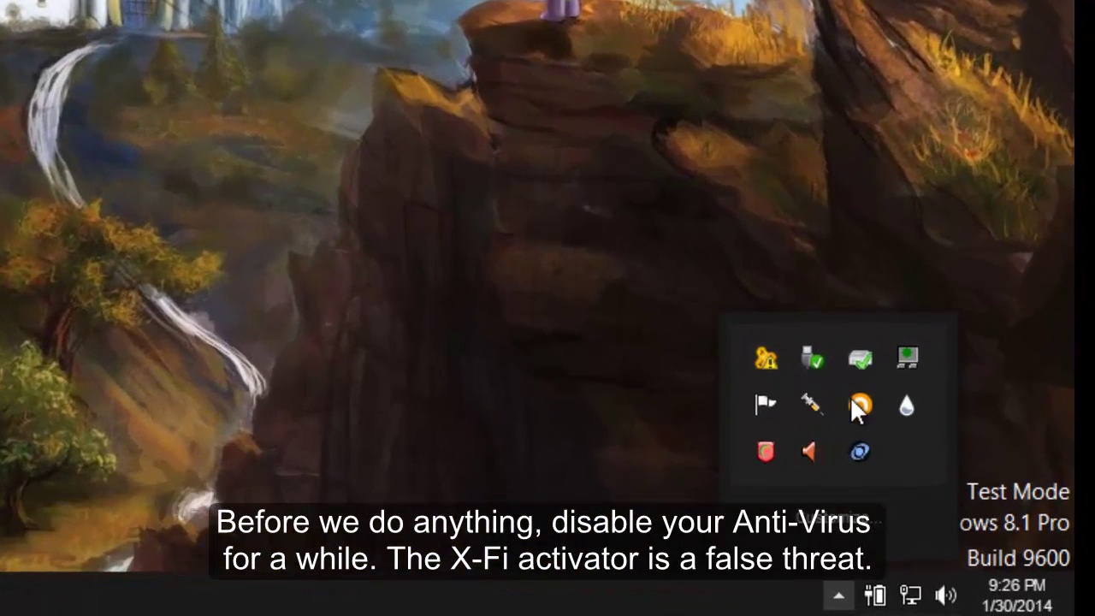
right_click(859, 400)
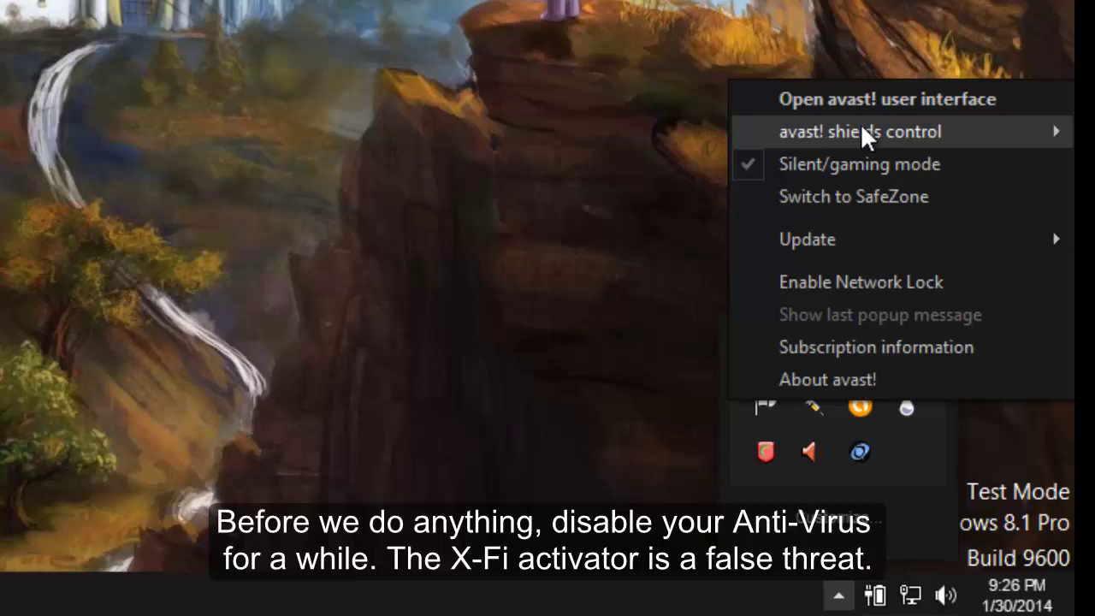
mouse_move(856, 130)
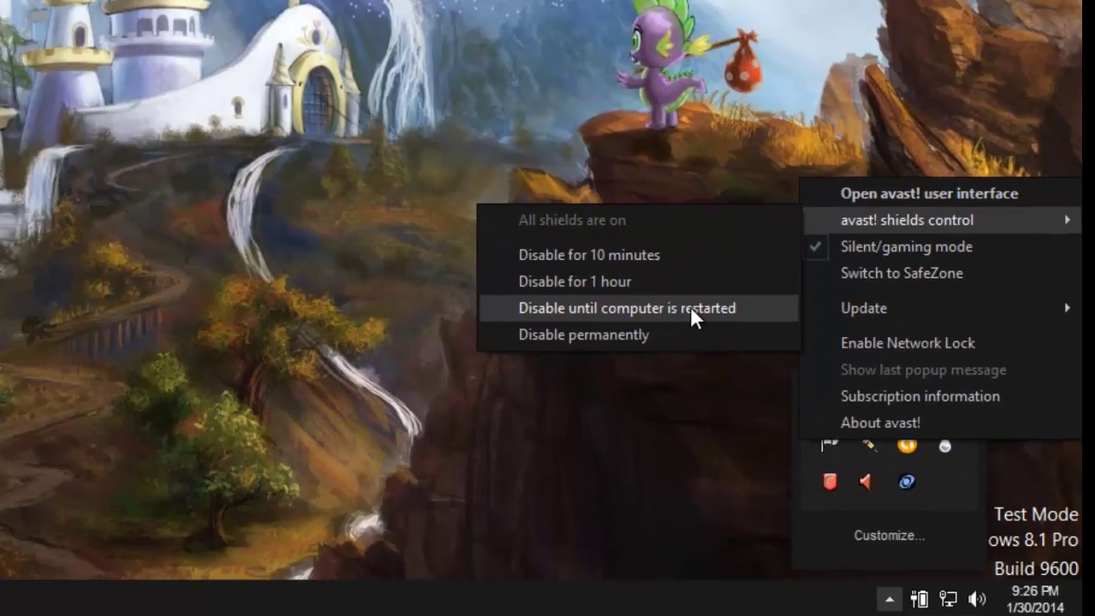
left_click(599, 241)
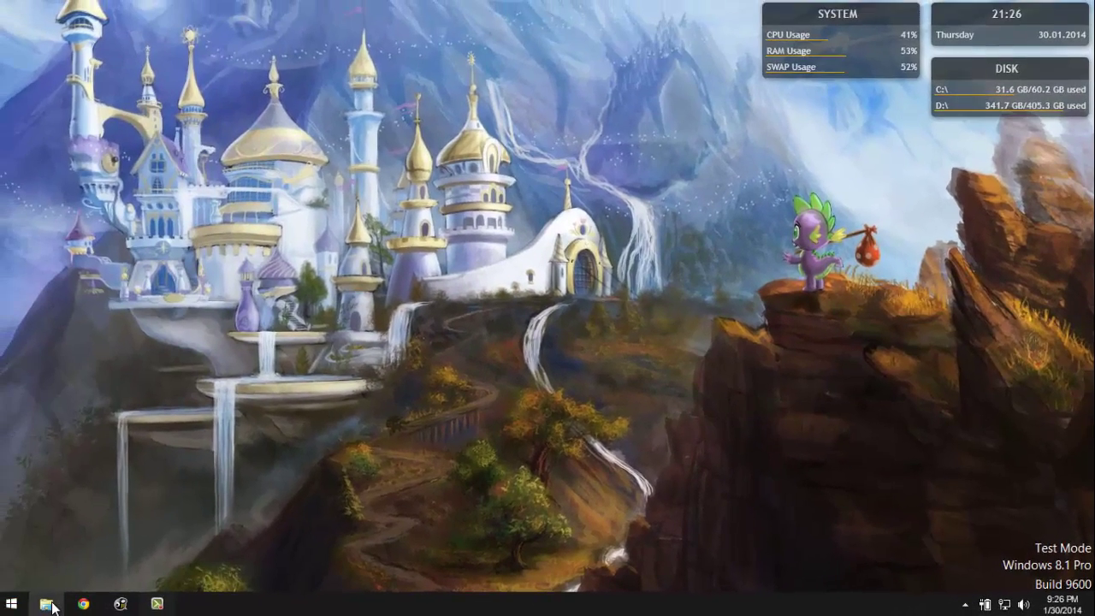
Extract the Activador archive from the Creative X-Fi MB folder into its own Activador subfolder and look through the extracted files.
left_click(51, 606)
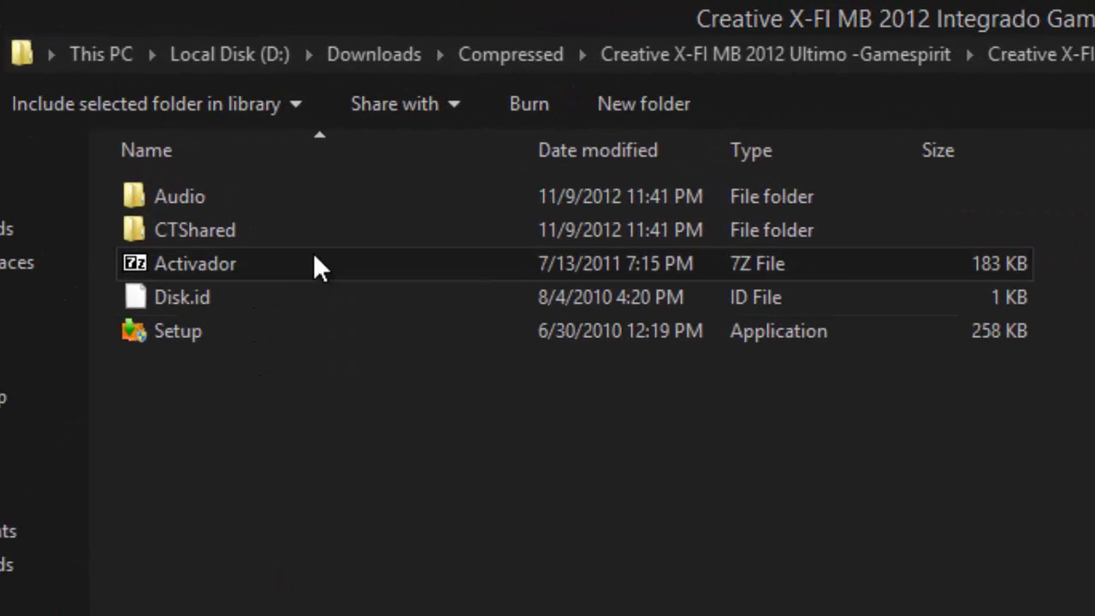
right_click(286, 272)
mouse_move(511, 397)
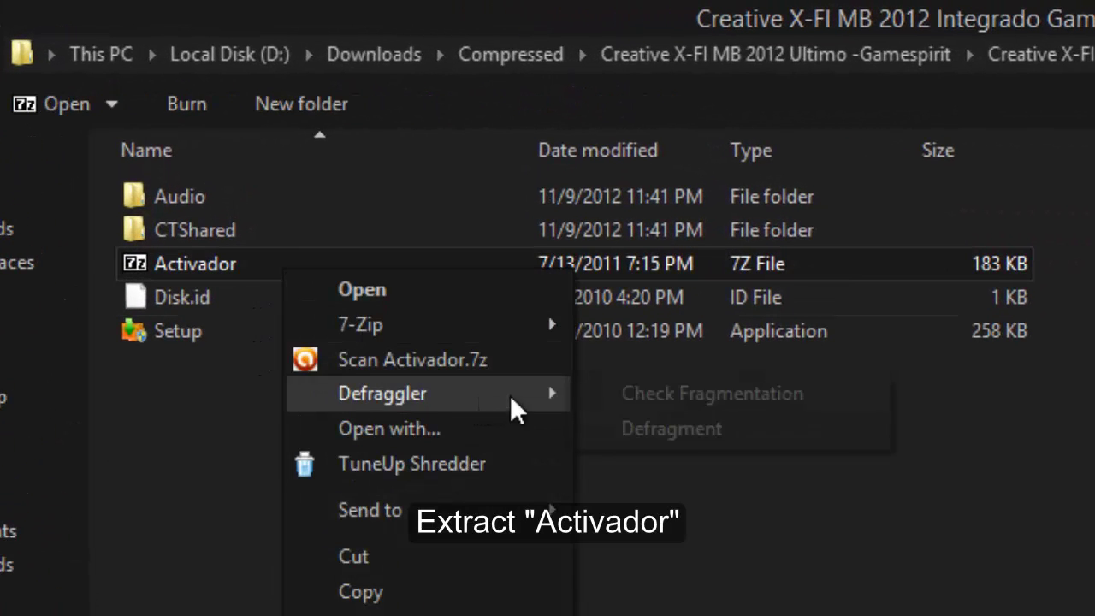
mouse_move(464, 325)
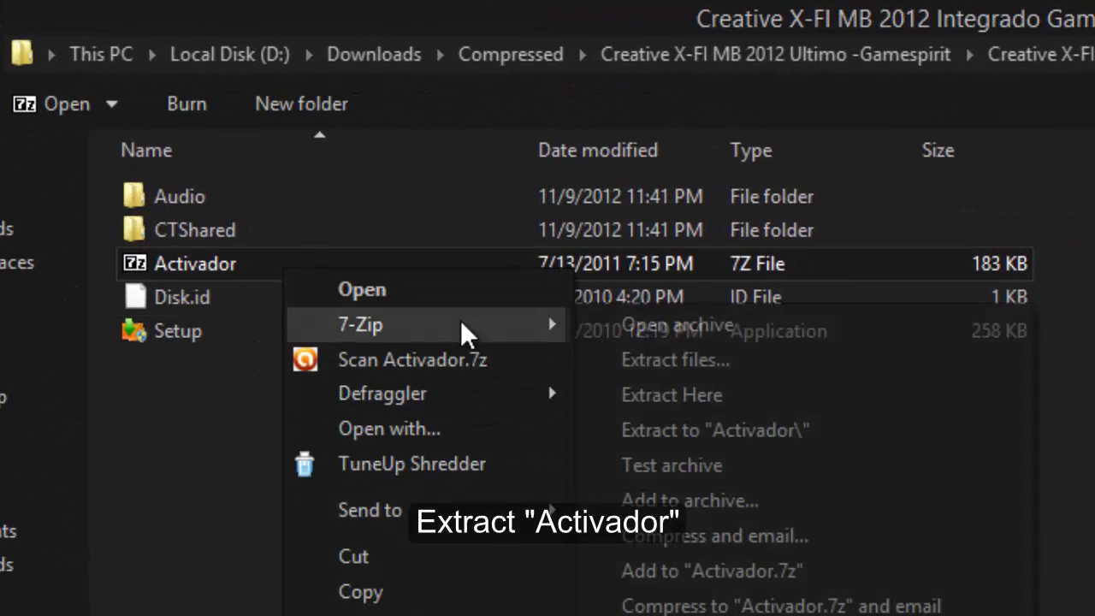
left_click(750, 434)
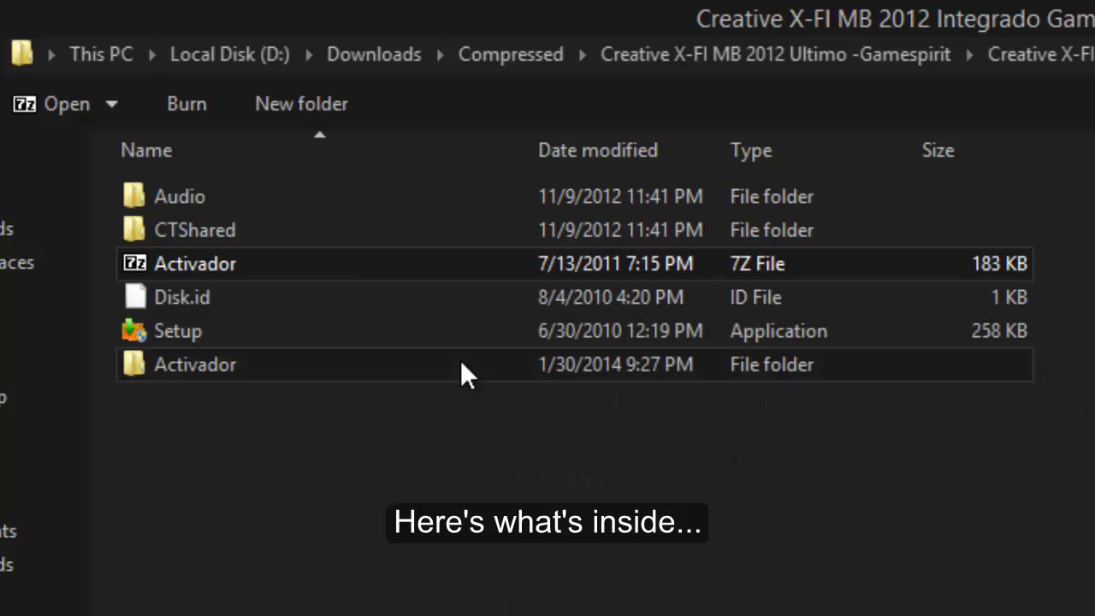
double_click(461, 365)
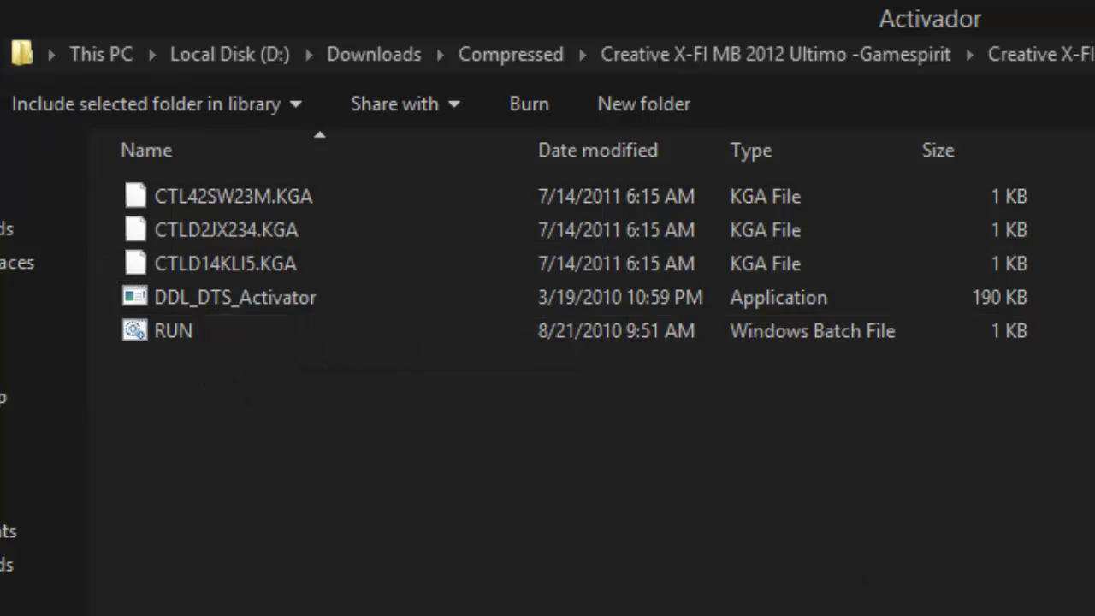
key("alt+Left")
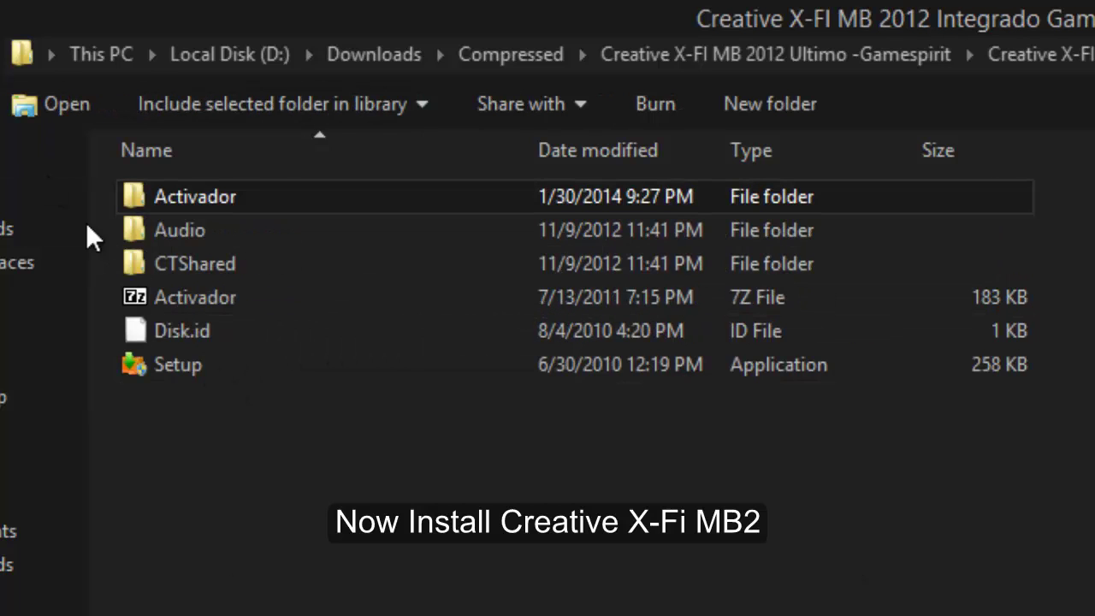
Run the Sound Blaster X-Fi MB 2 Setup in English, accept the license agreement and keep the default destination folder.
double_click(188, 359)
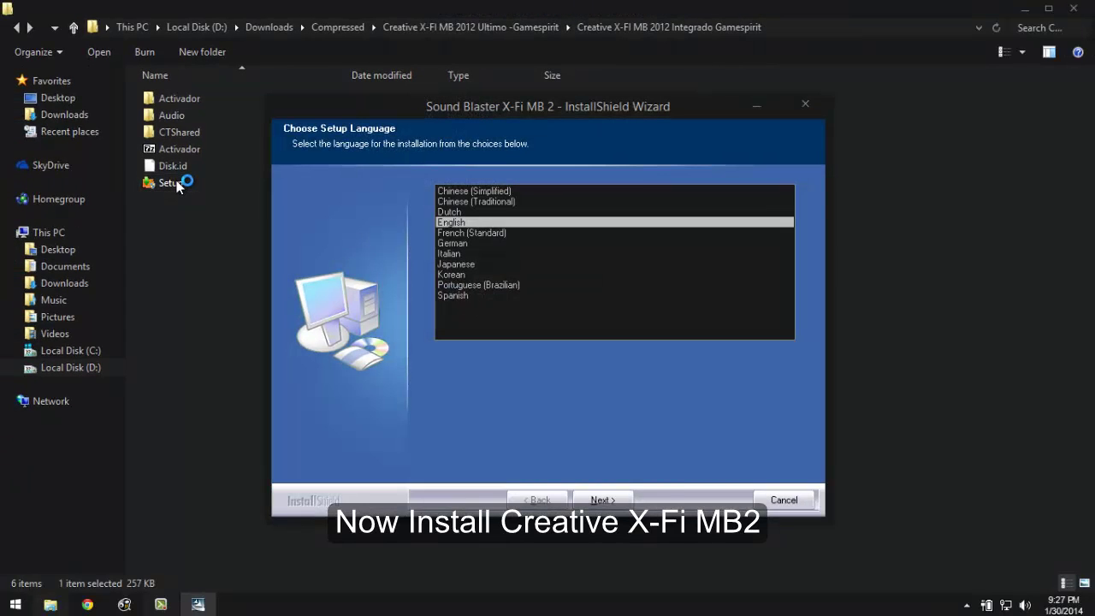
left_click(613, 500)
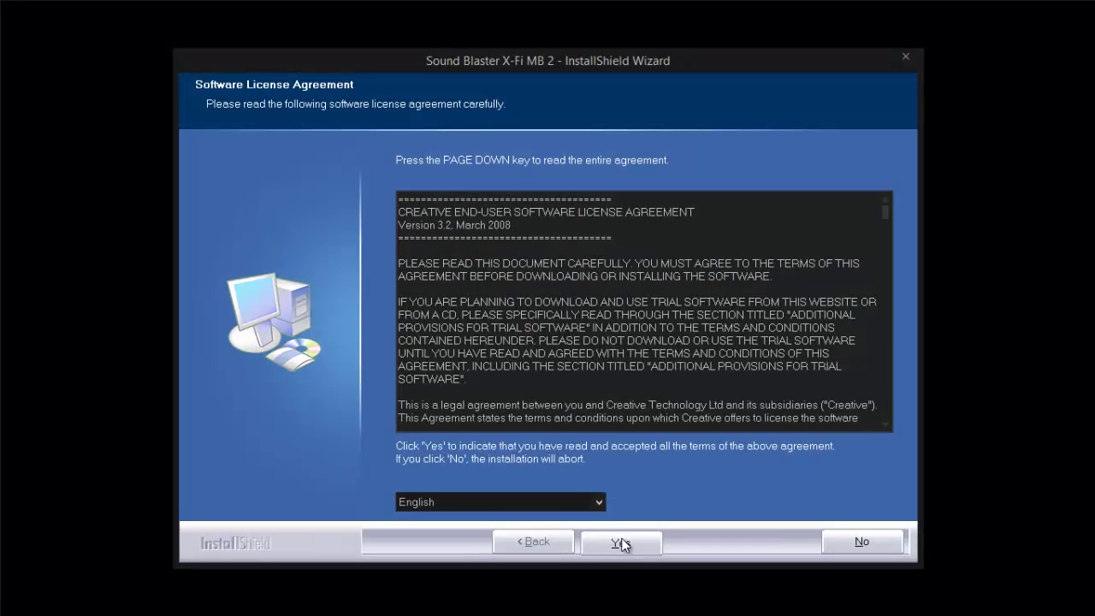
left_click(619, 541)
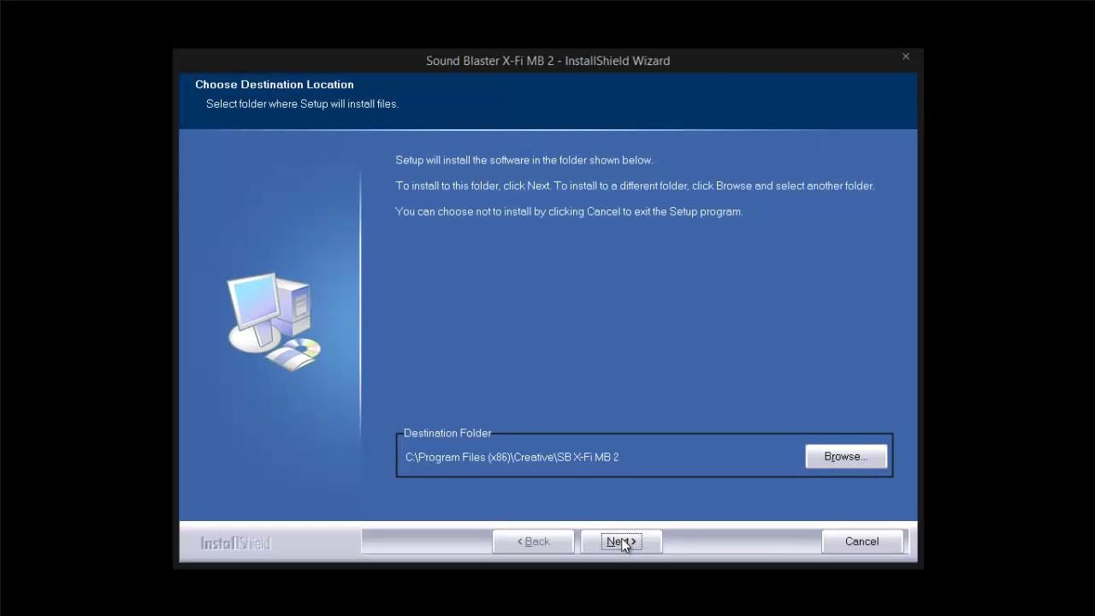
left_click(622, 541)
left_click(622, 542)
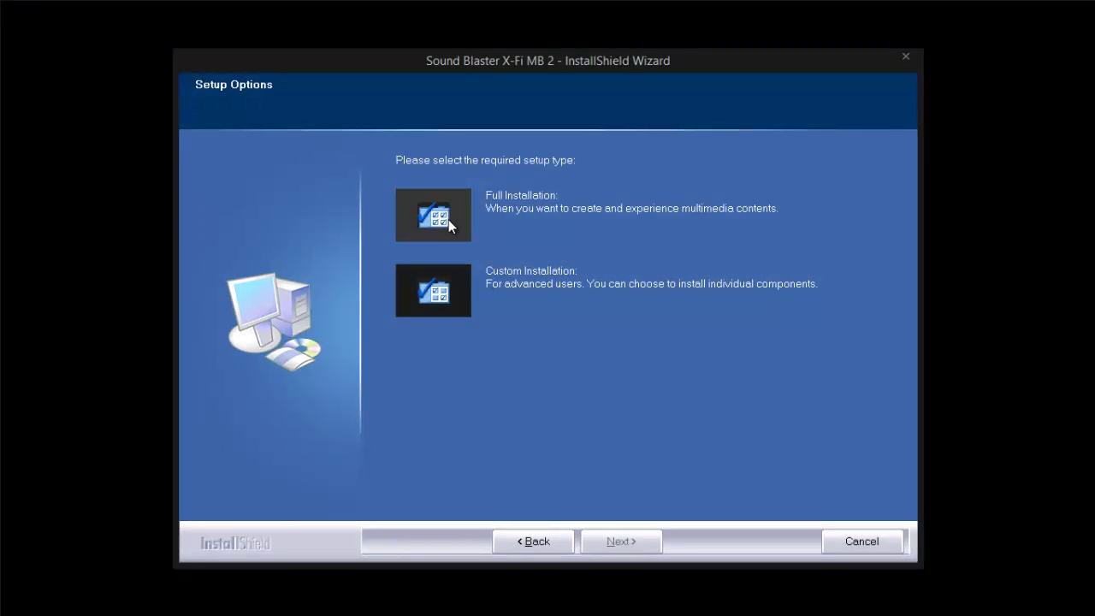
Install the Full Installation setup type, finish the wizard with the restart postponed, and close the installer's folder.
left_click(448, 219)
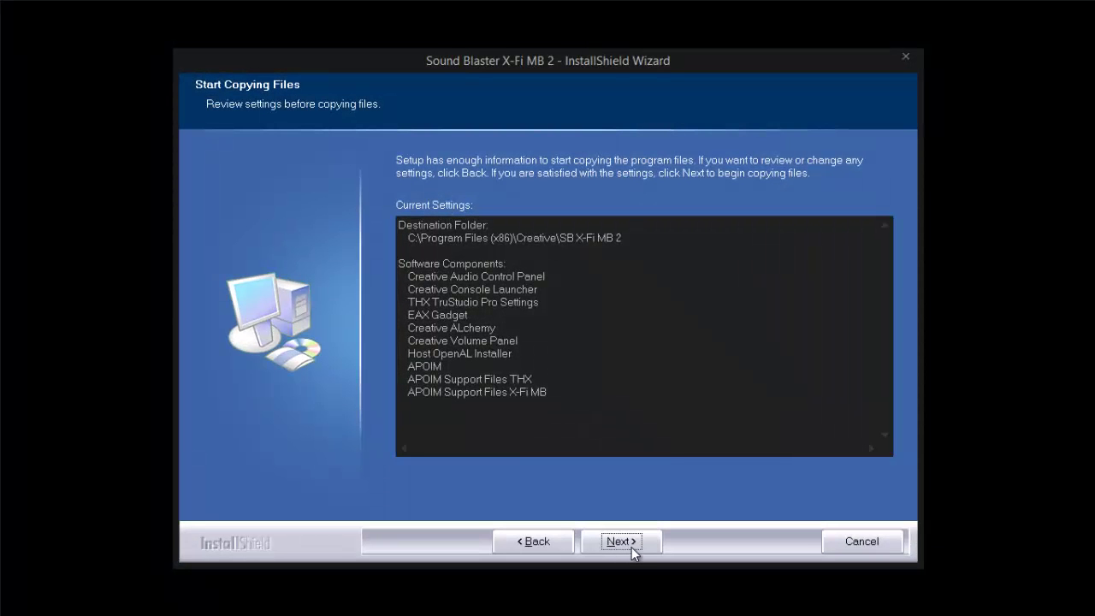
left_click(634, 542)
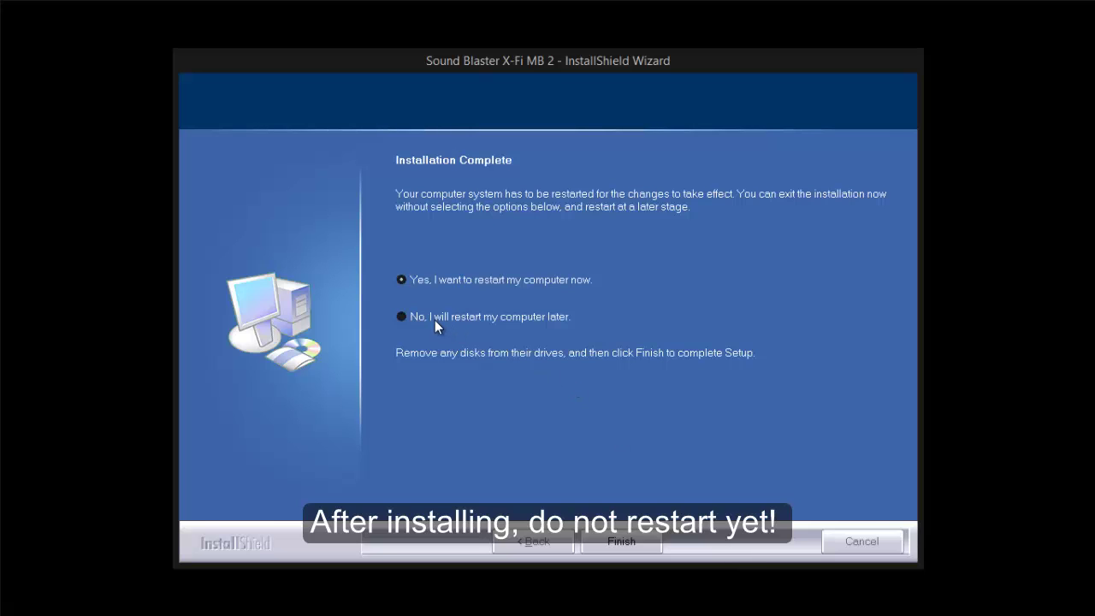
left_click(635, 552)
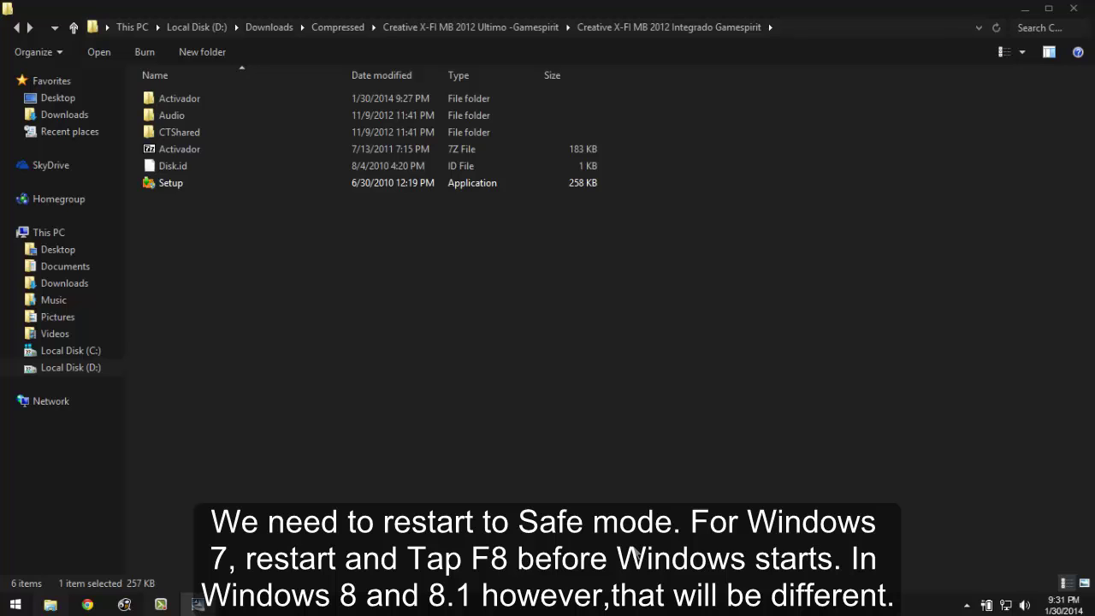
left_click(1077, 12)
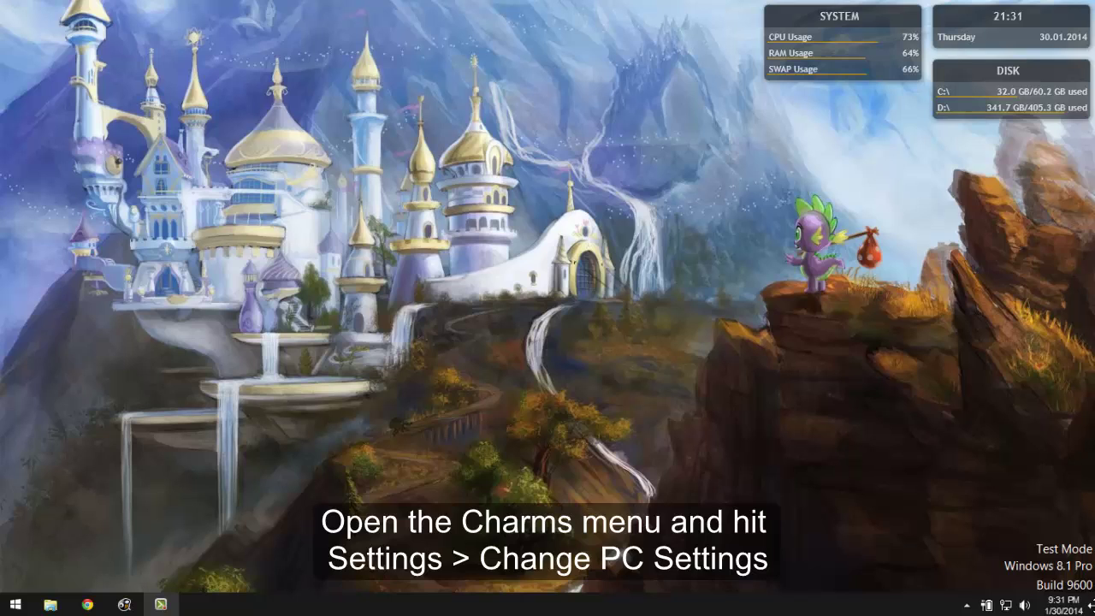
Open the Recovery page under Update and recovery in the Windows PC settings.
key("super+c")
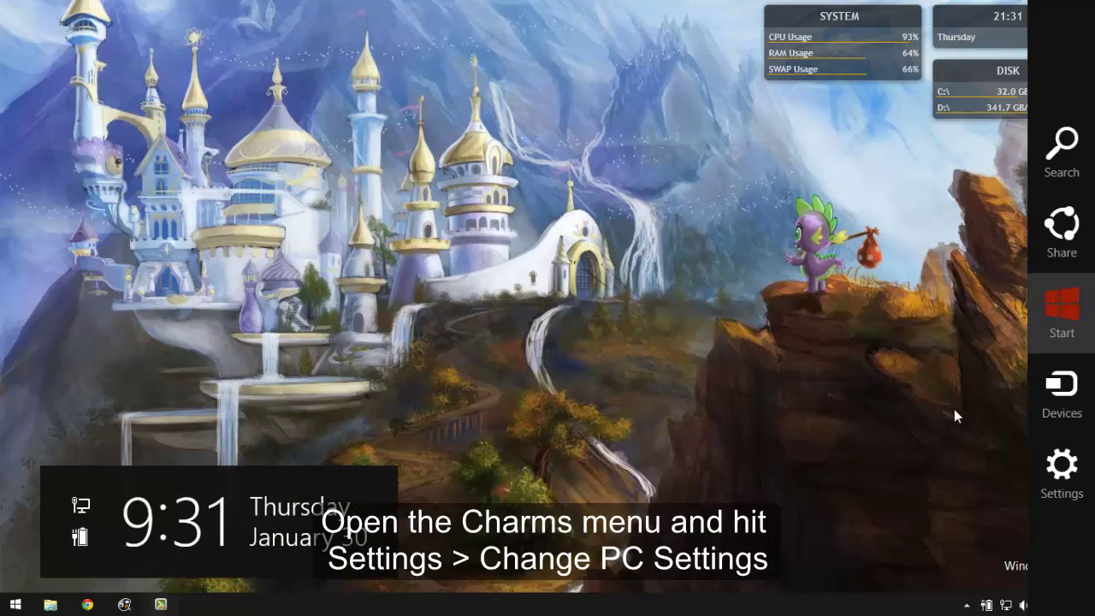
left_click(1062, 475)
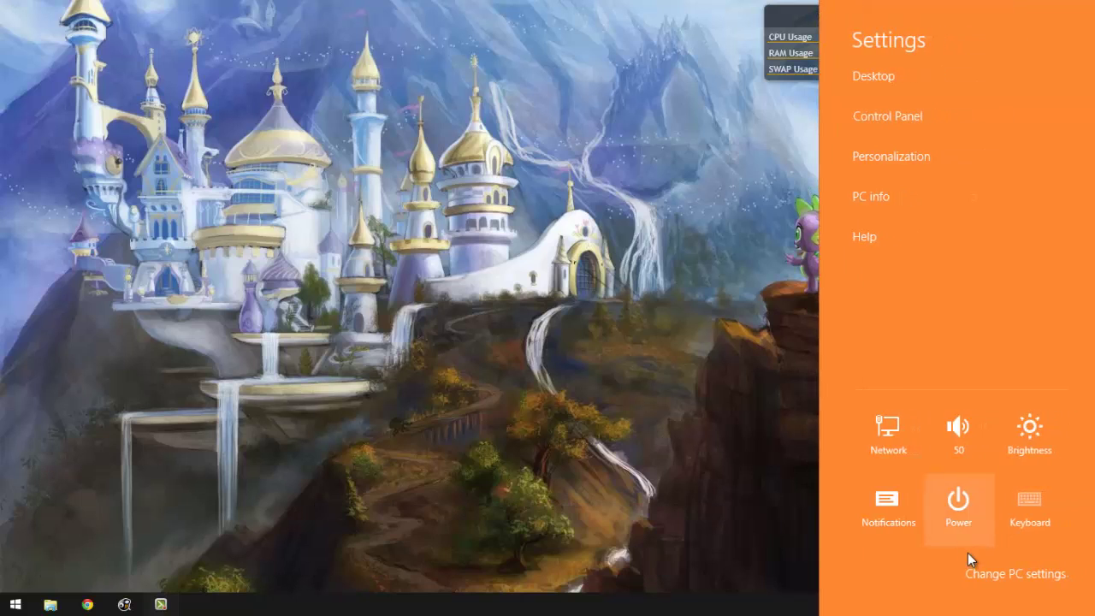
left_click(986, 575)
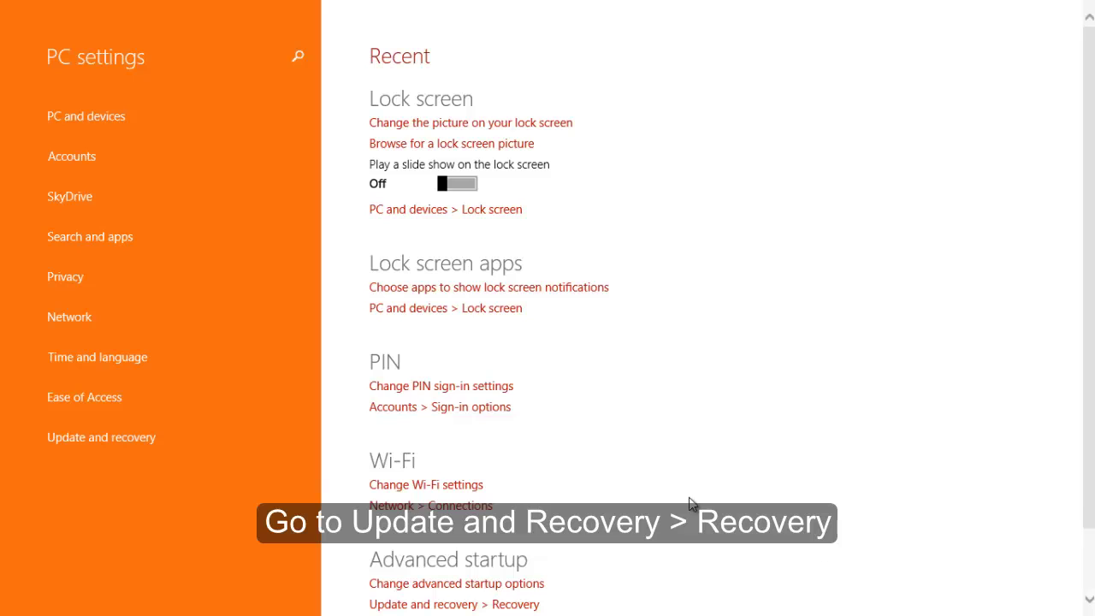
left_click(83, 436)
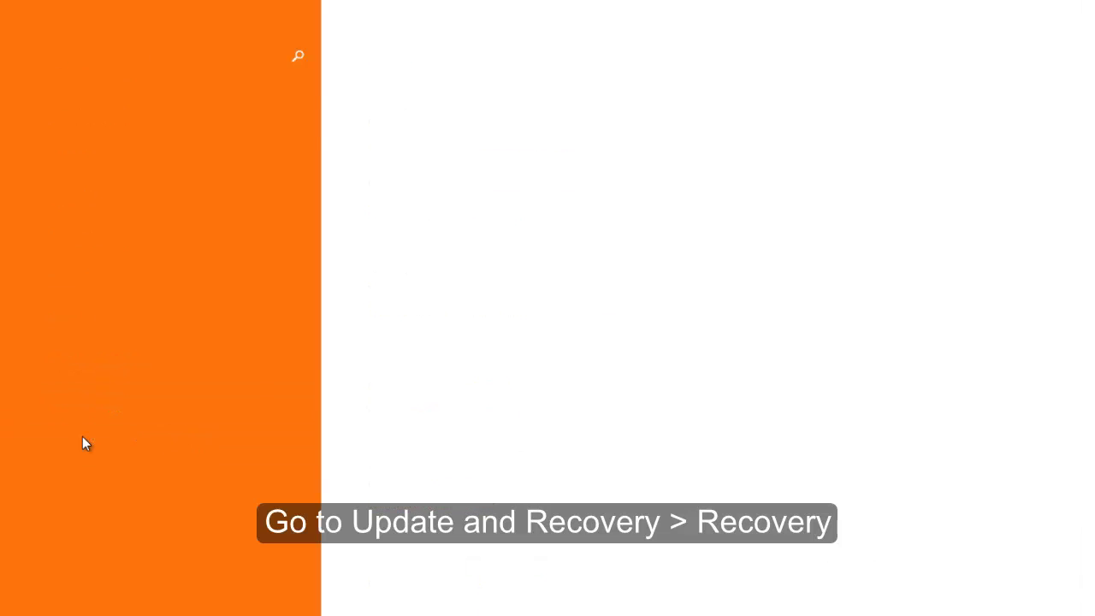
left_click(136, 198)
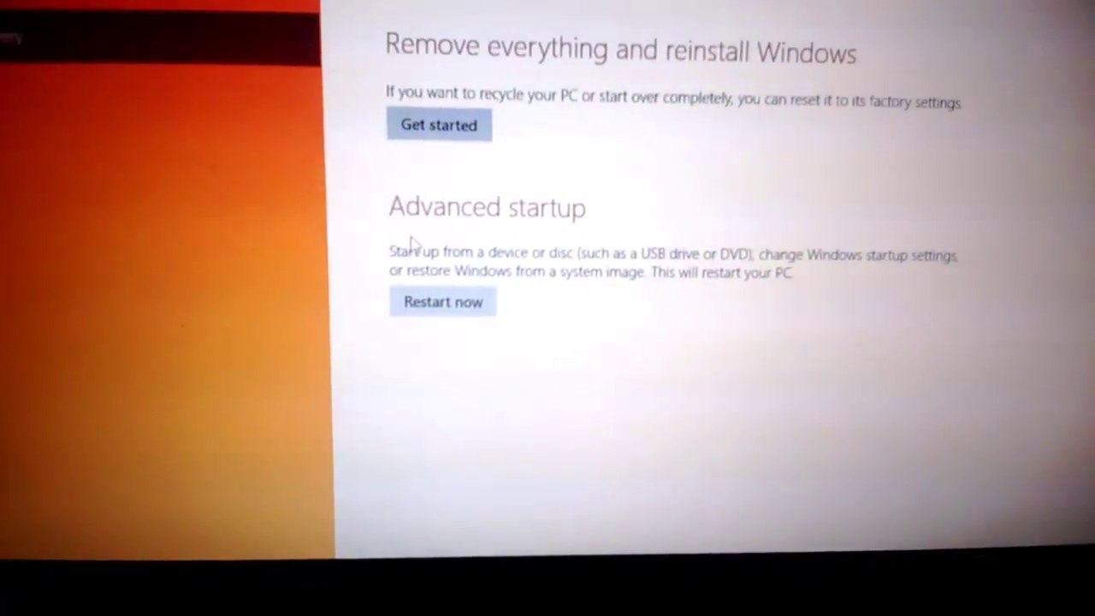
Restart the PC into advanced startup and open Startup Settings in the advanced troubleshooting options.
left_click(445, 302)
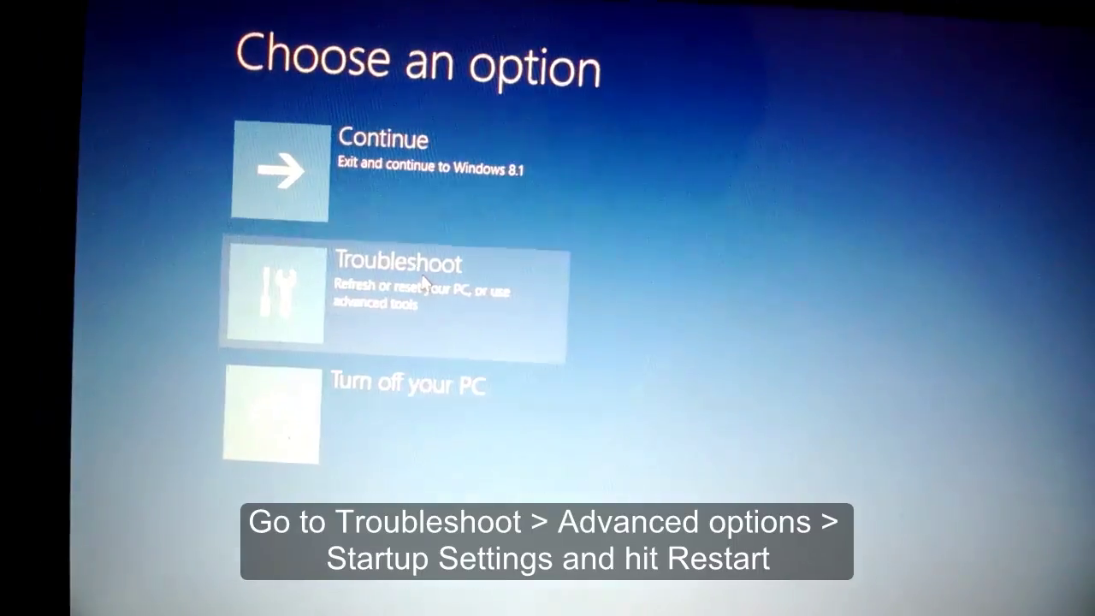
left_click(390, 274)
left_click(379, 330)
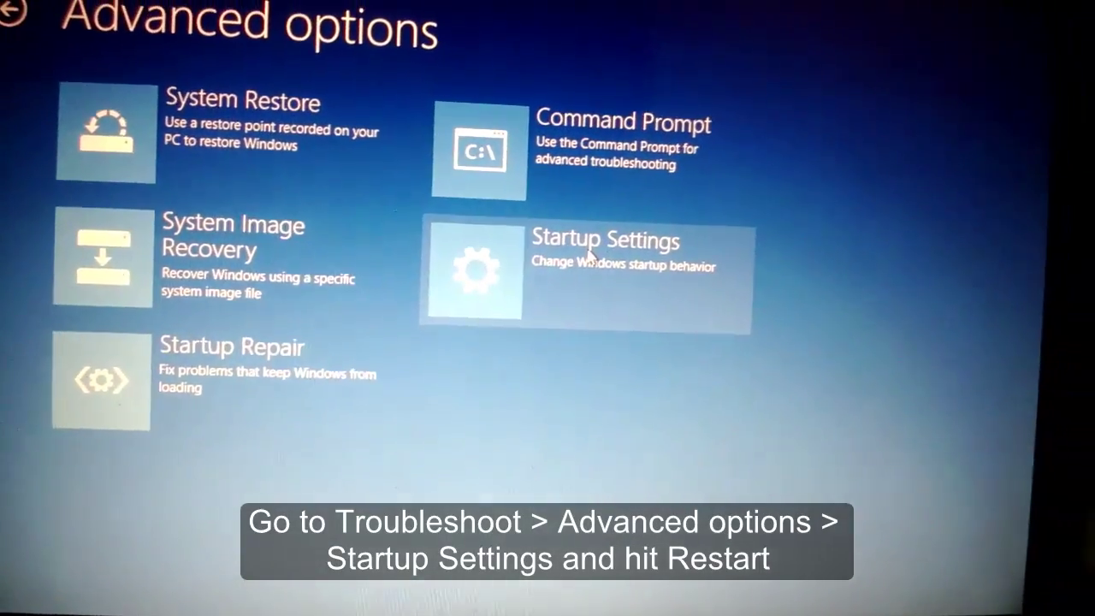
left_click(597, 245)
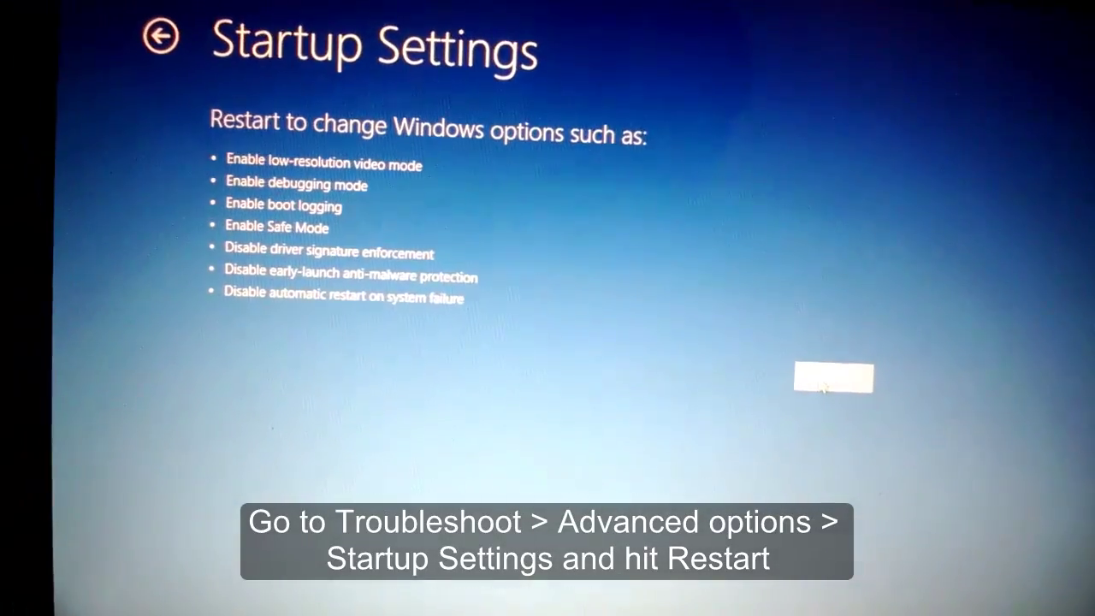